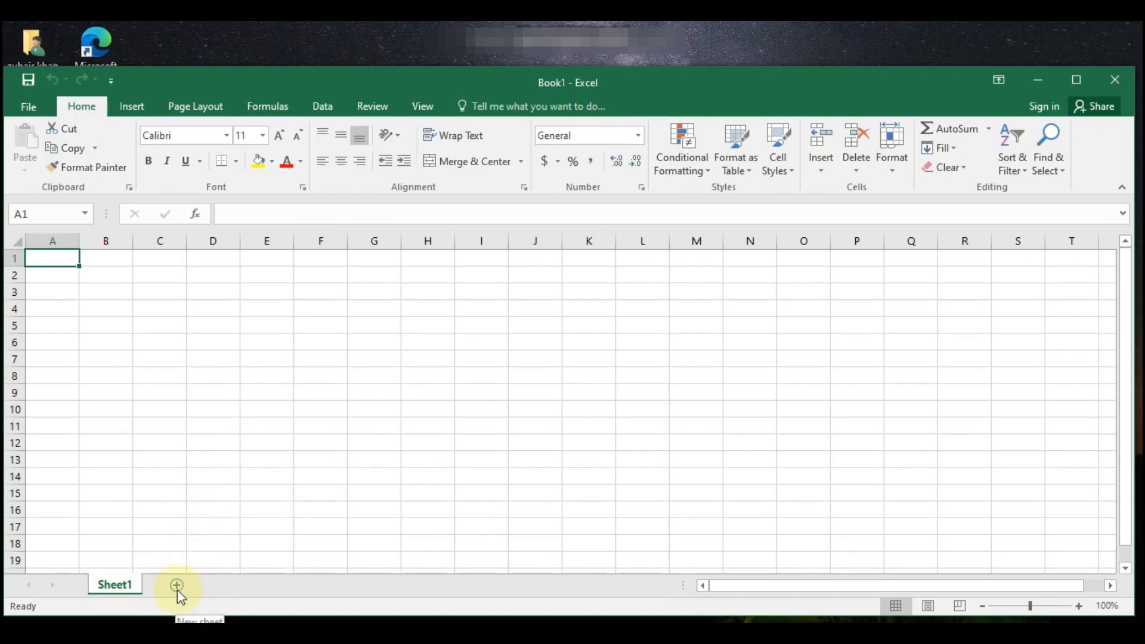
Add a second worksheet to the workbook and switch between Sheet1 and Sheet2
click(177, 589)
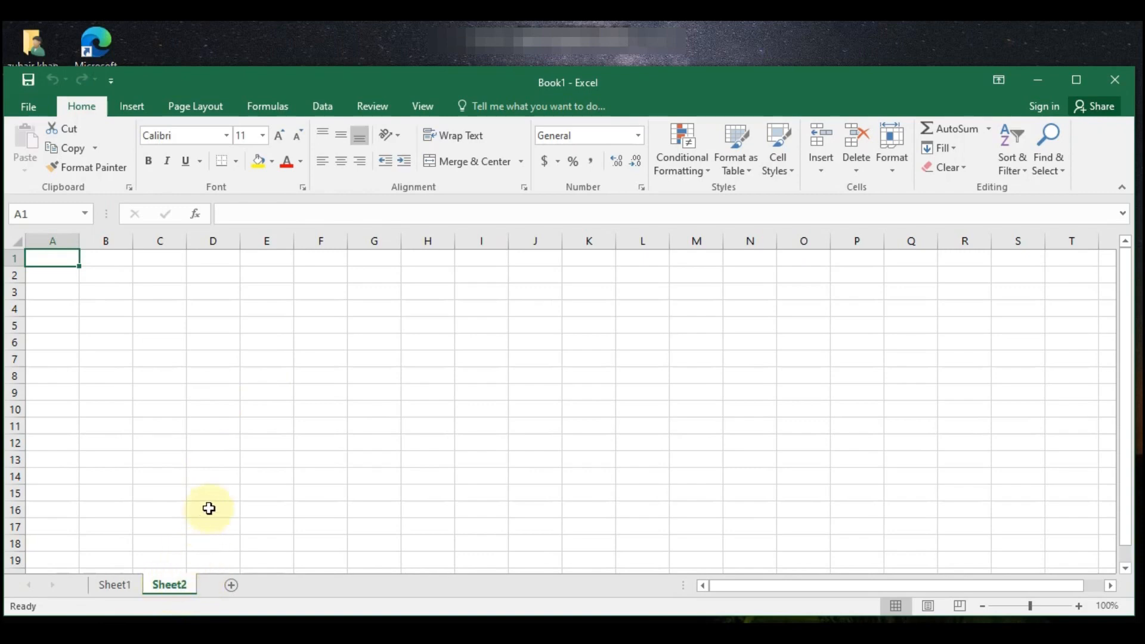
click(111, 584)
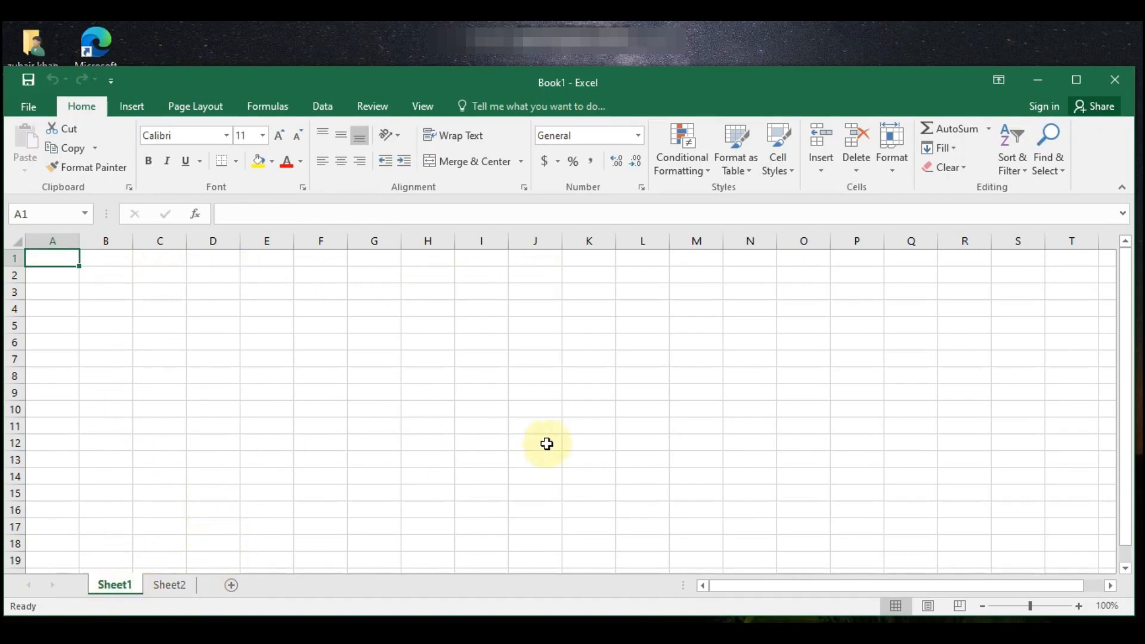
click(173, 585)
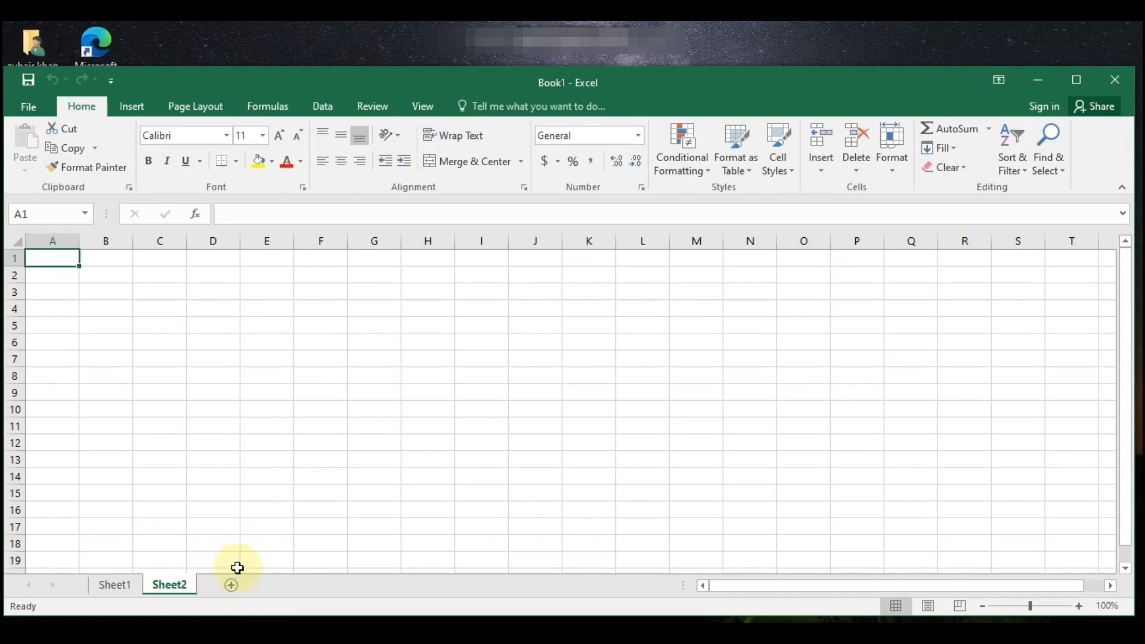
Delete the worksheet Sheet2 from the workbook
right_click(171, 593)
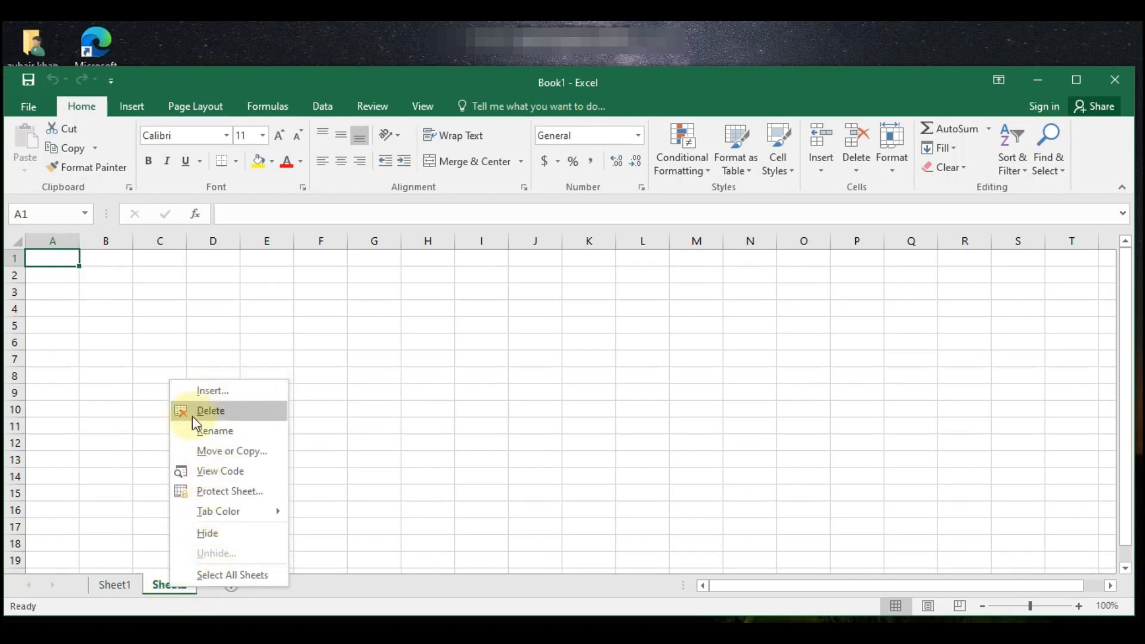
click(229, 413)
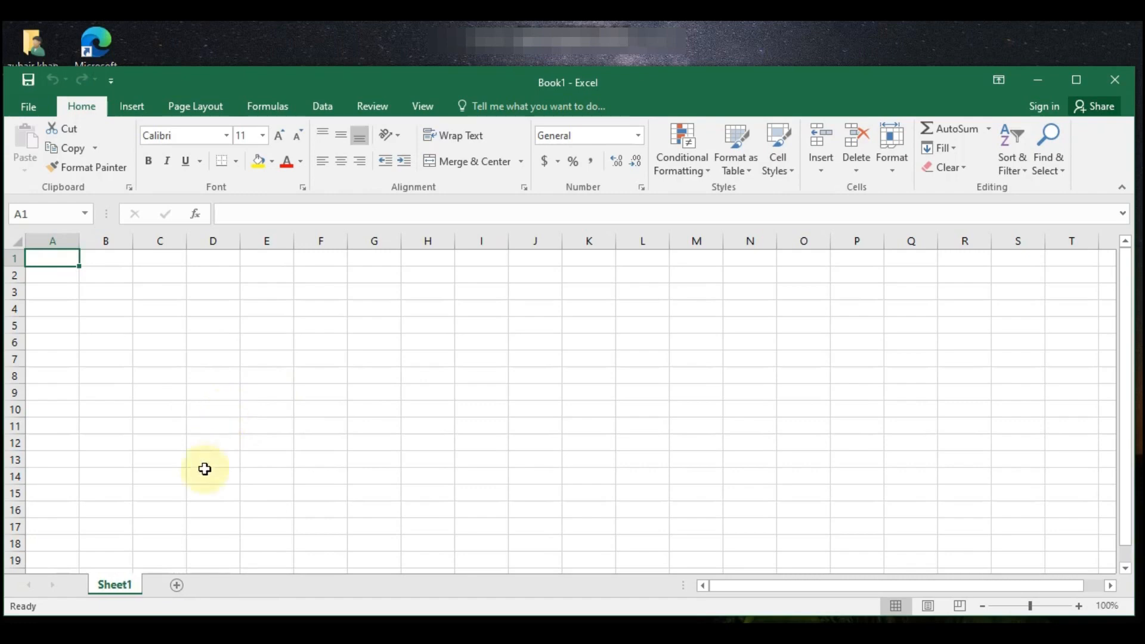
Rename the worksheet Sheet1 as "excel for beginners"
right_click(108, 585)
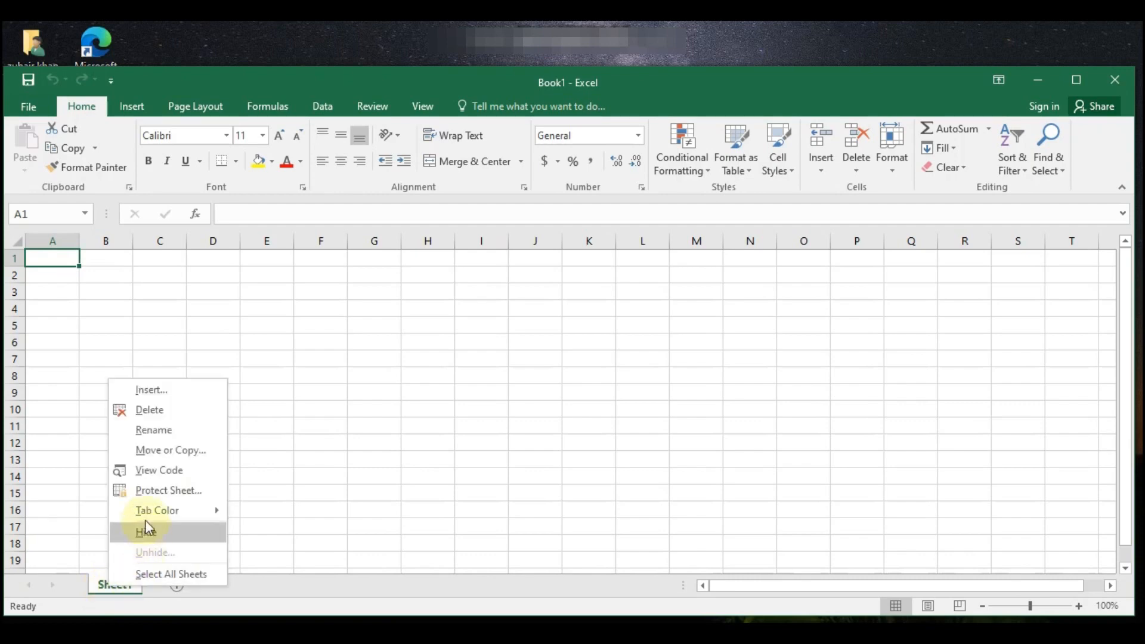
click(156, 430)
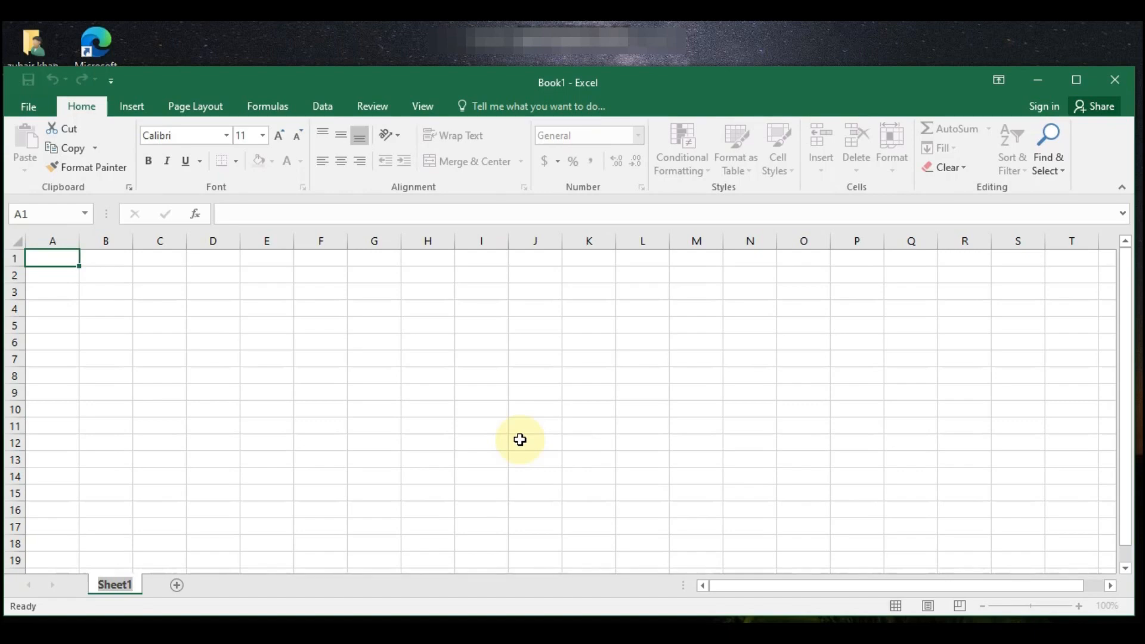
text(exc)
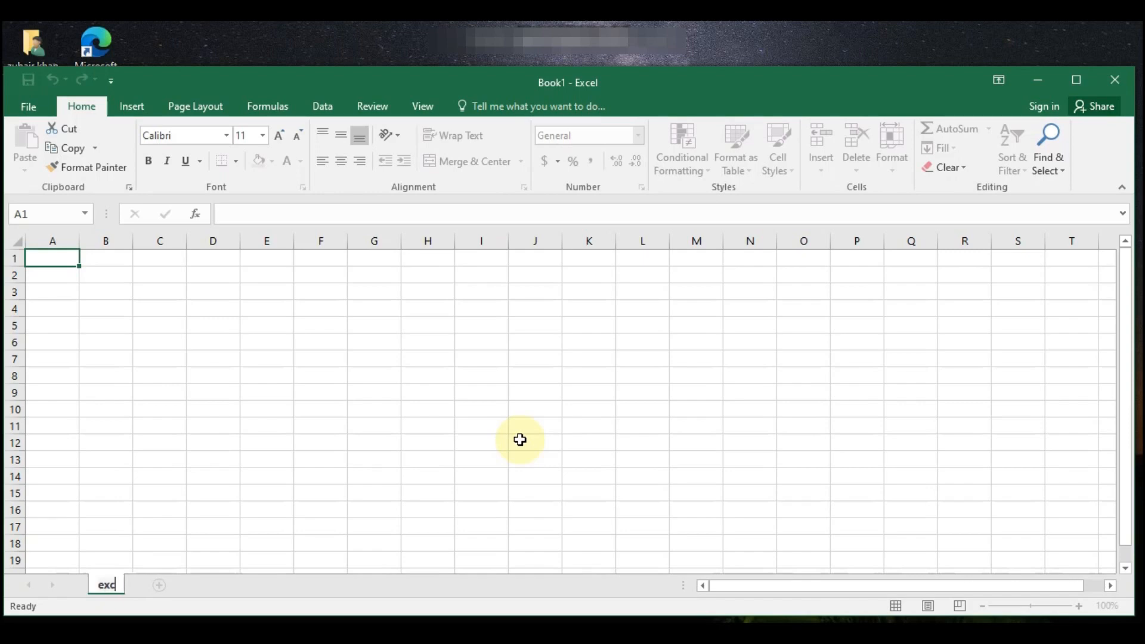
text(el for )
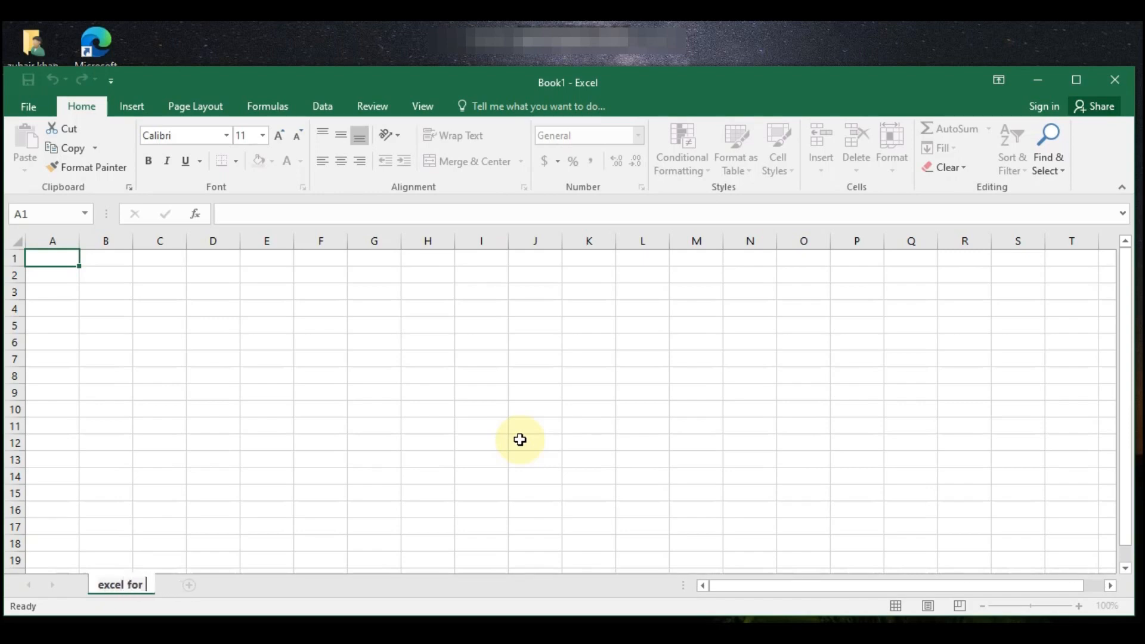
text(beg)
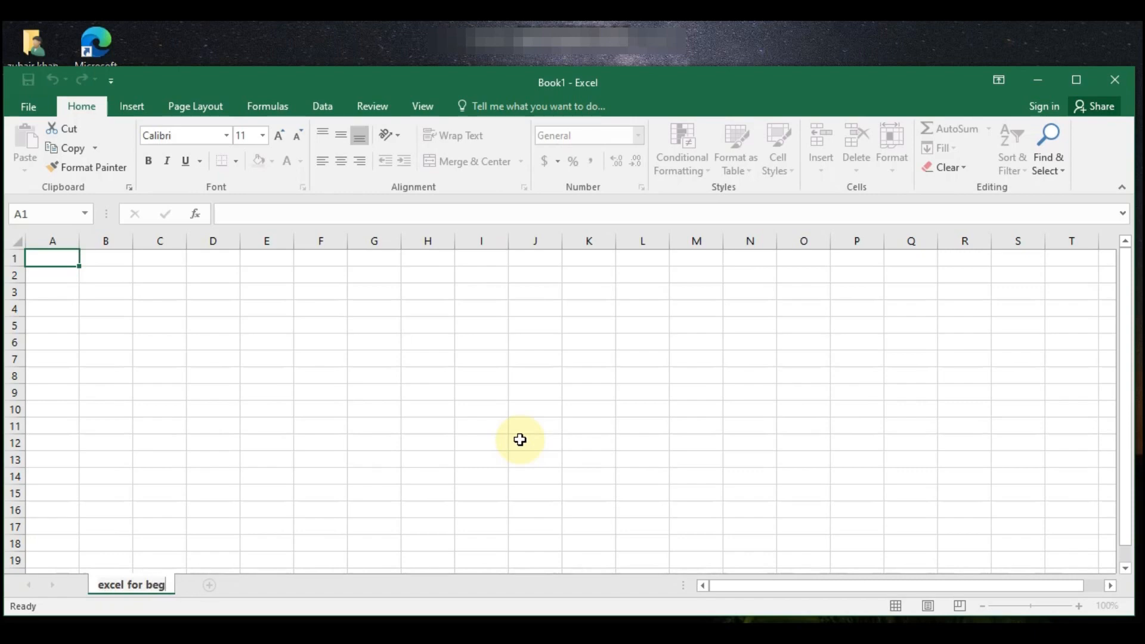
text(inners)
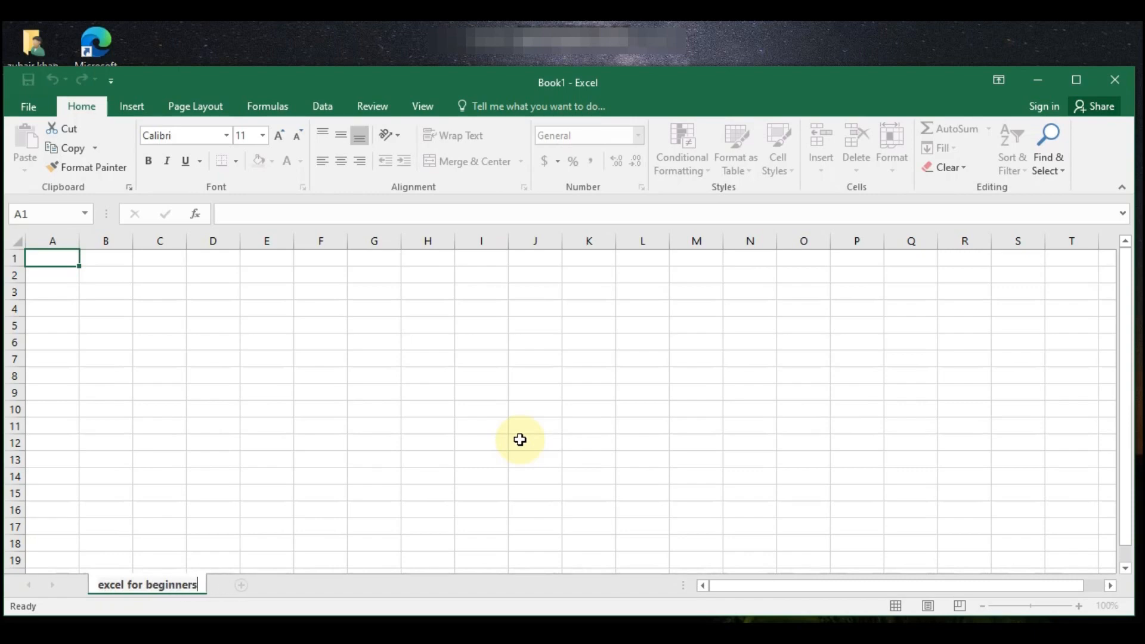
key(Return)
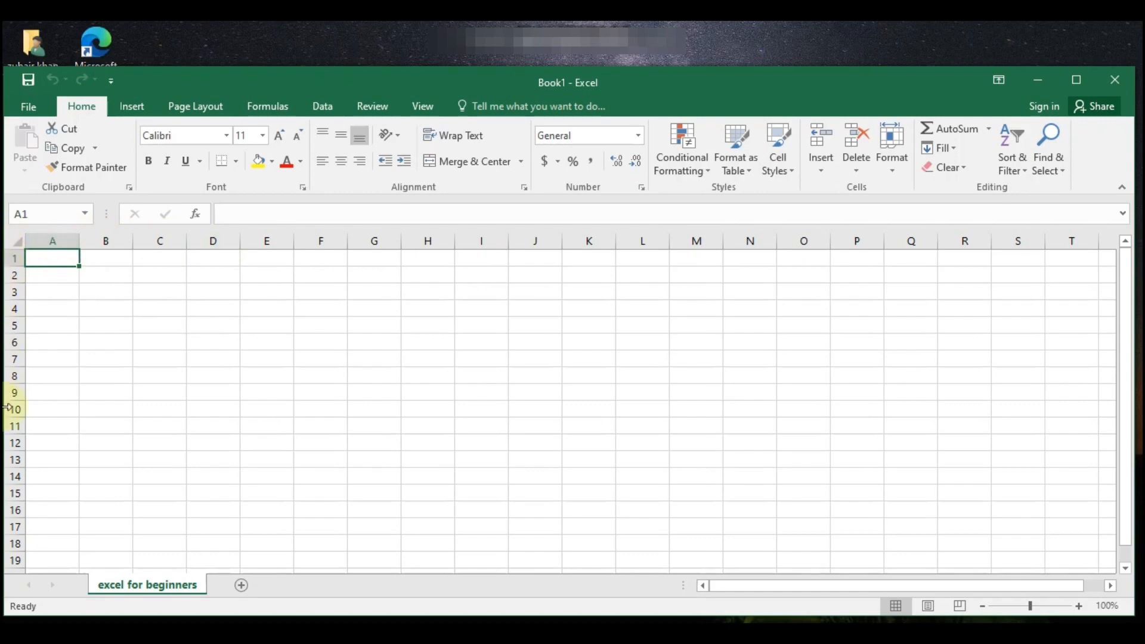
Select cells B2, C3, C4, D6 and B6 one after another to examine how their cell references are shown
click(103, 276)
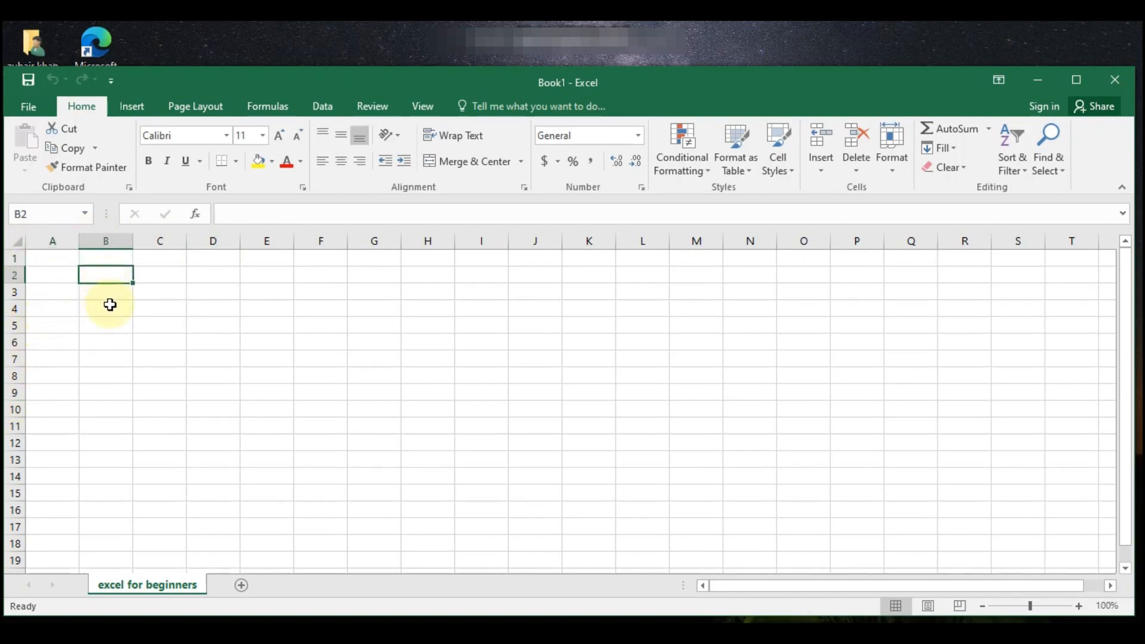
click(156, 295)
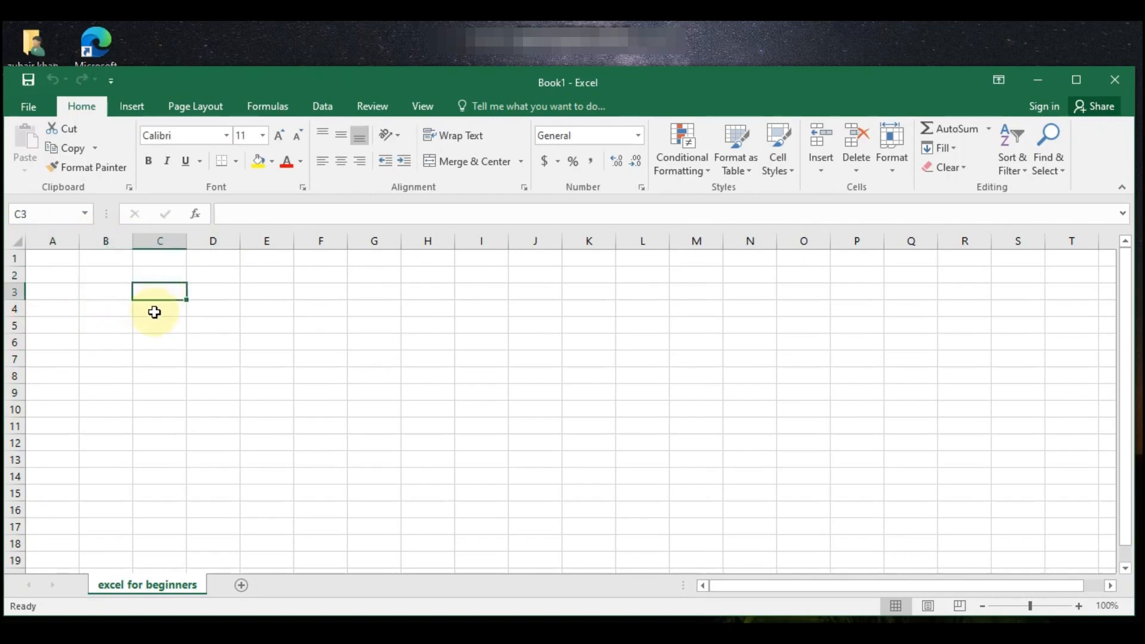
click(155, 312)
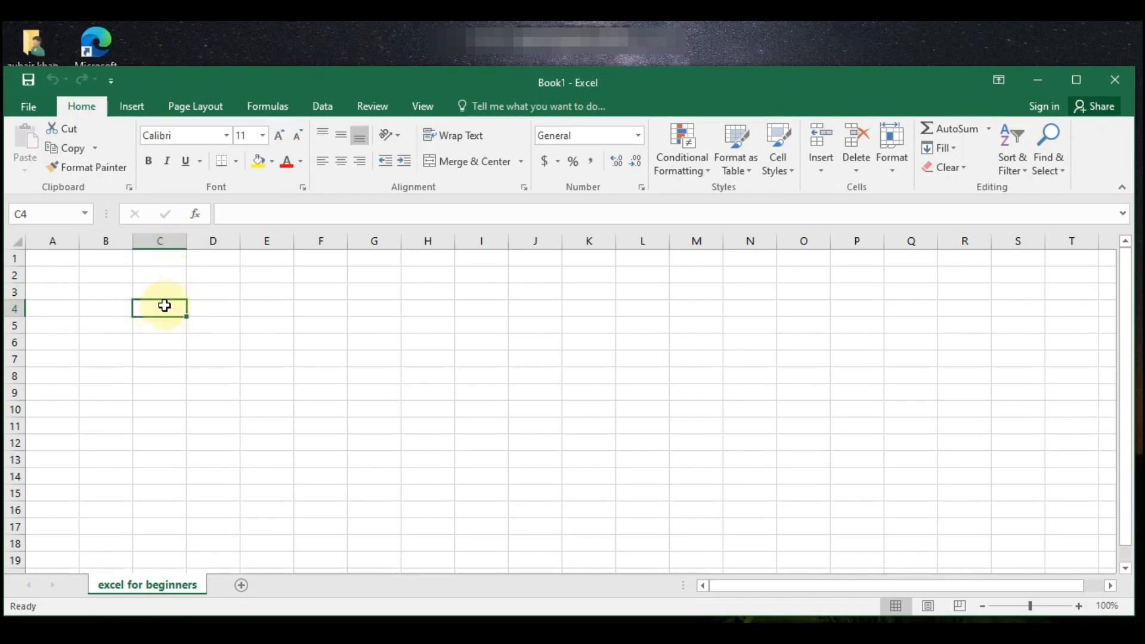
click(215, 343)
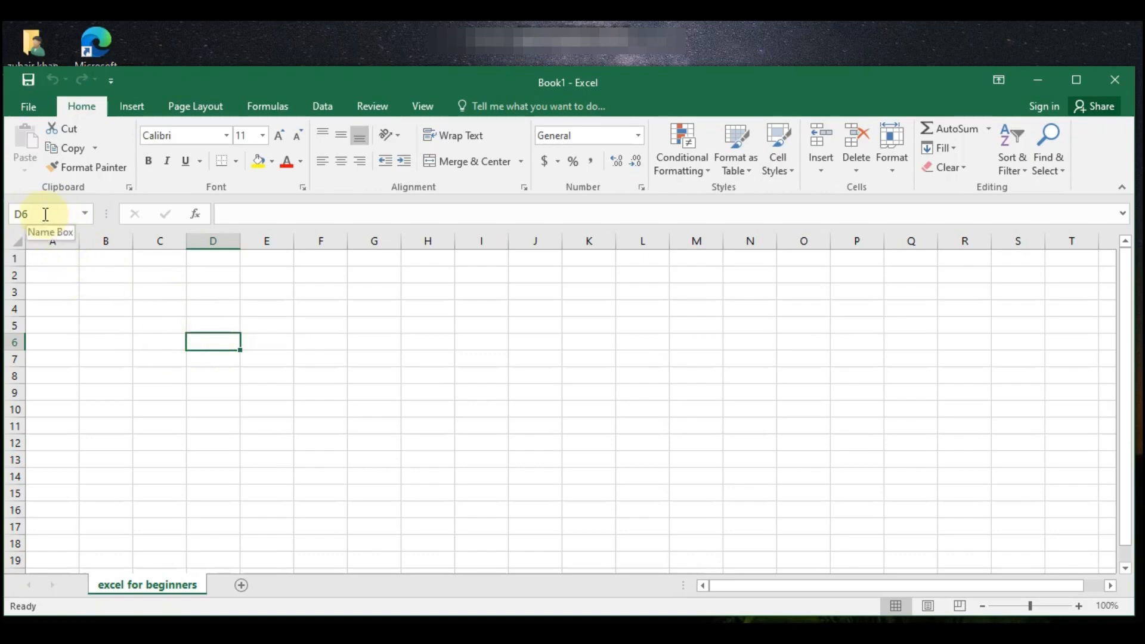
click(108, 341)
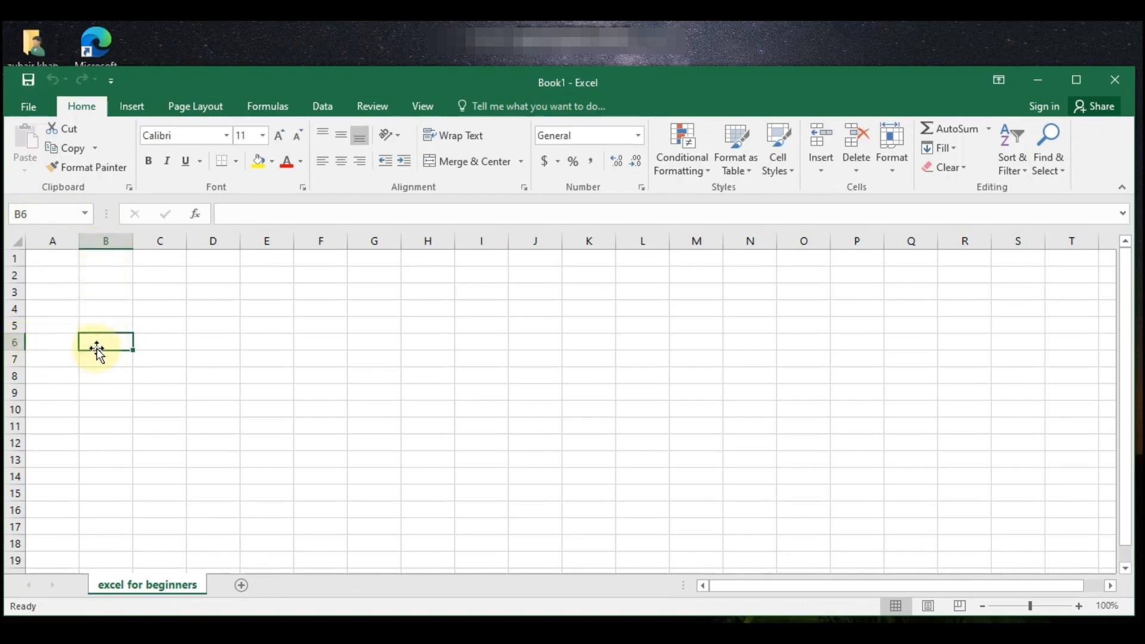
Jump directly to cell D8 by entering its cell reference
click(39, 212)
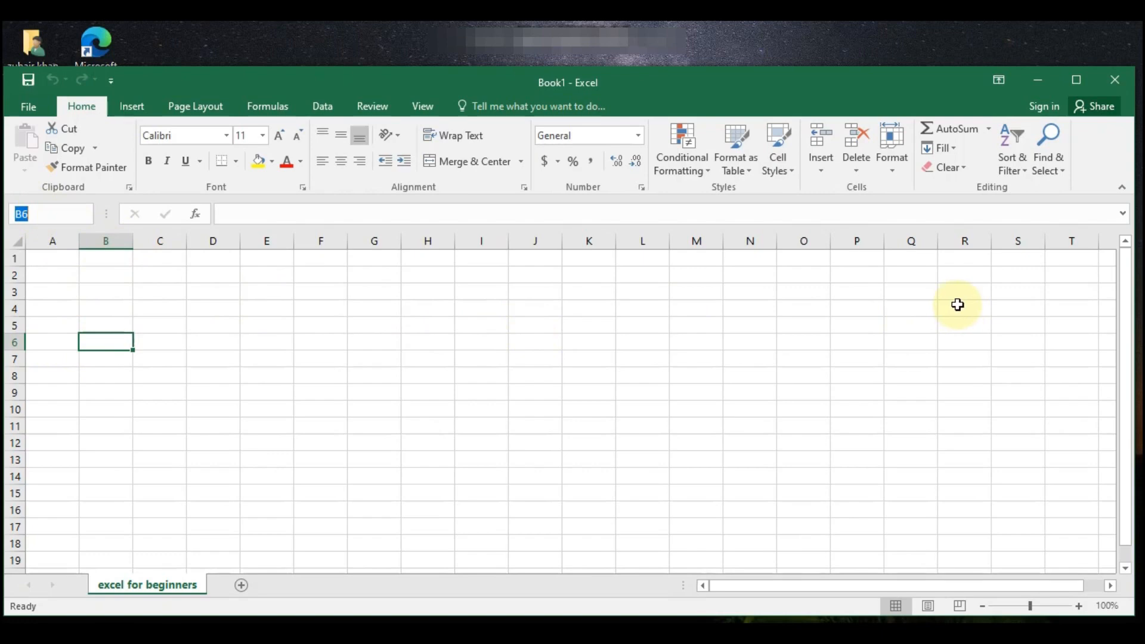
text(d8)
key(Return)
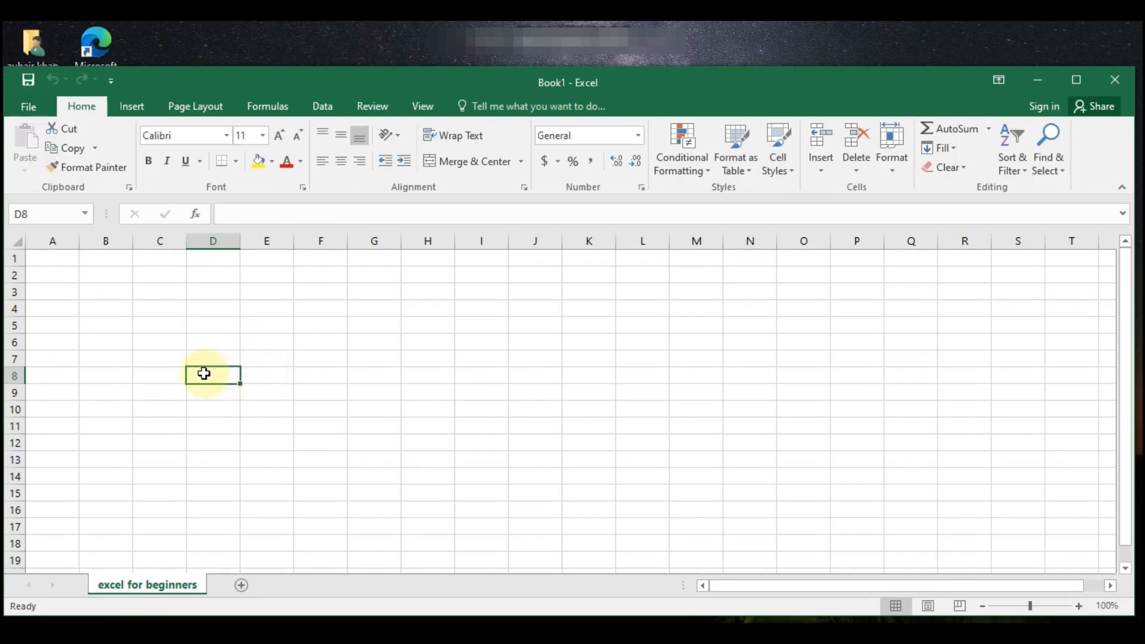
Maximize the workbook window and move the empty cell D8 to E8
key(super+Up)
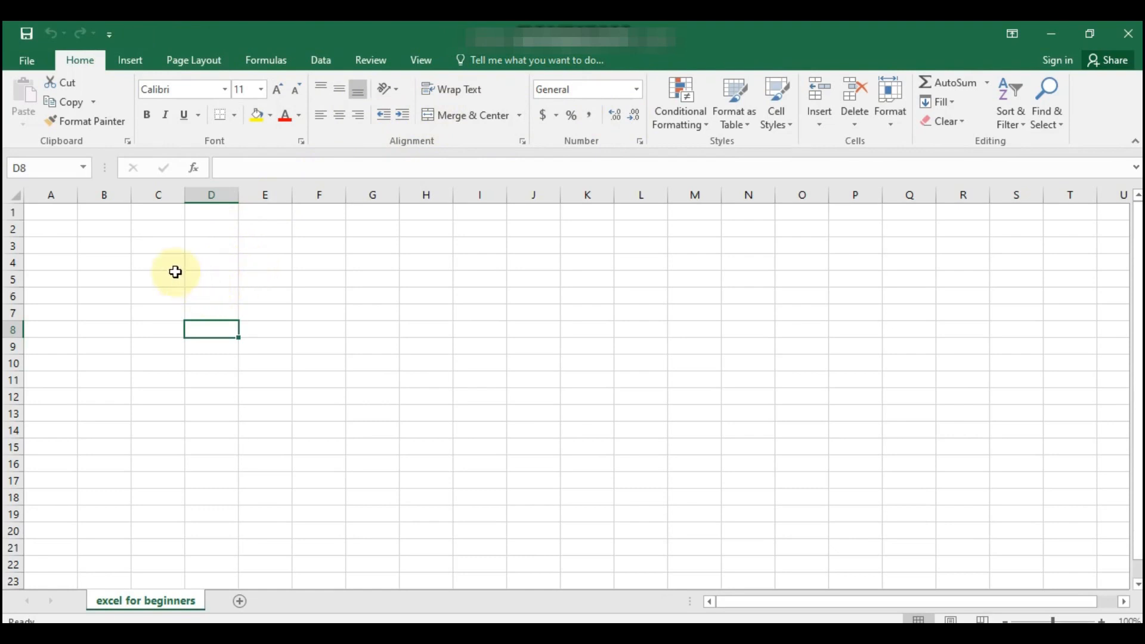
drag(222, 321, 274, 325)
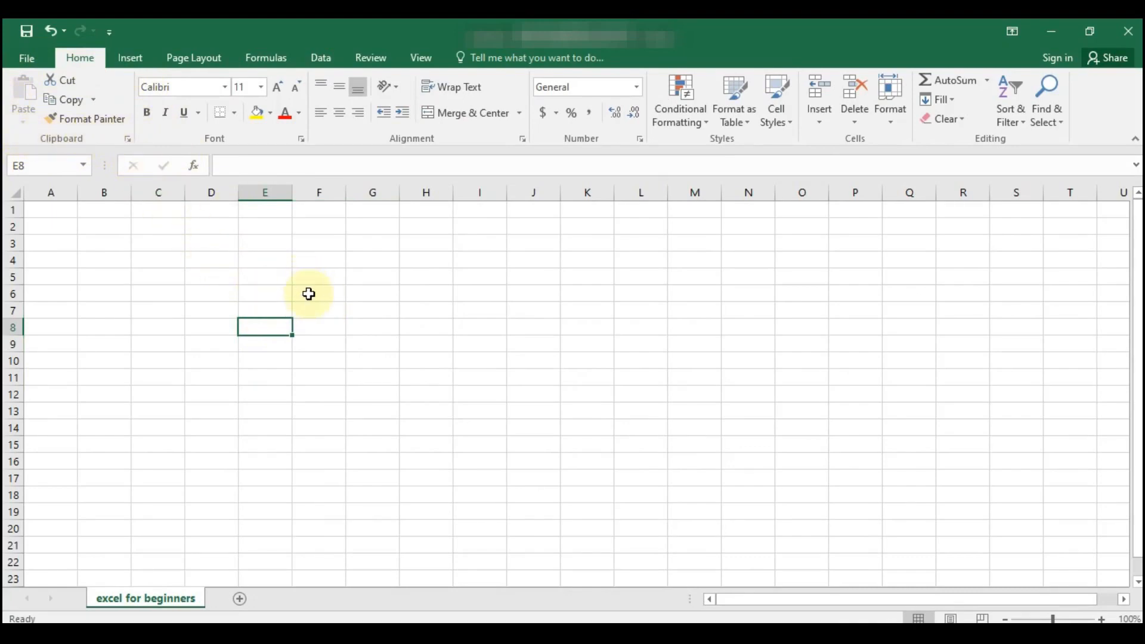
Enter the text "I want to learn excel" in cell E6
click(272, 294)
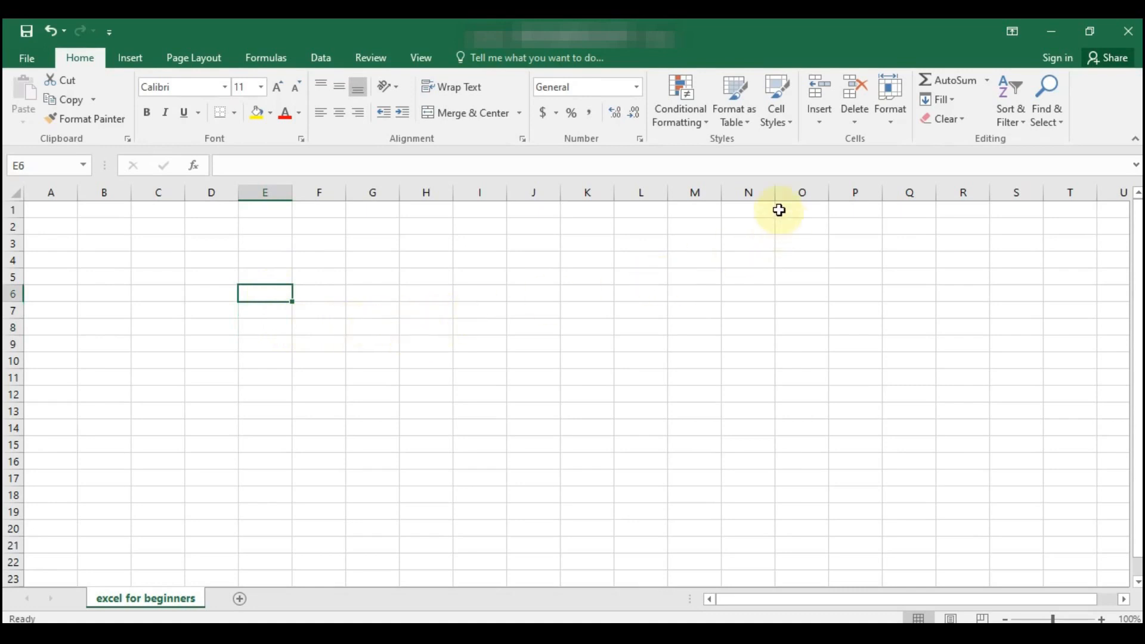
text(i)
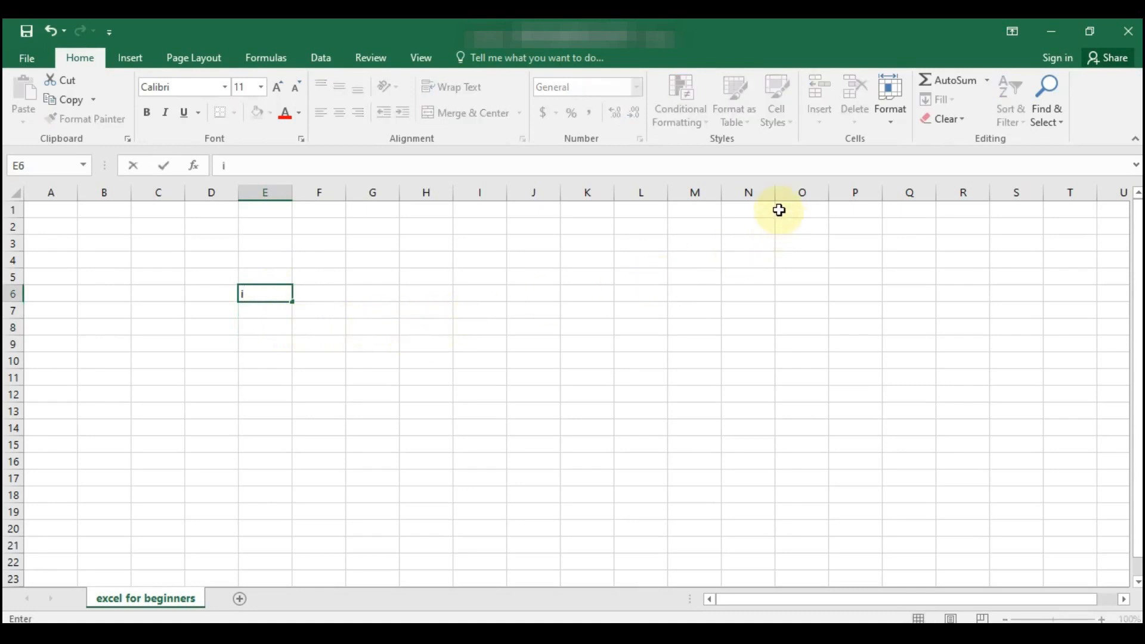
text( want to learn excel)
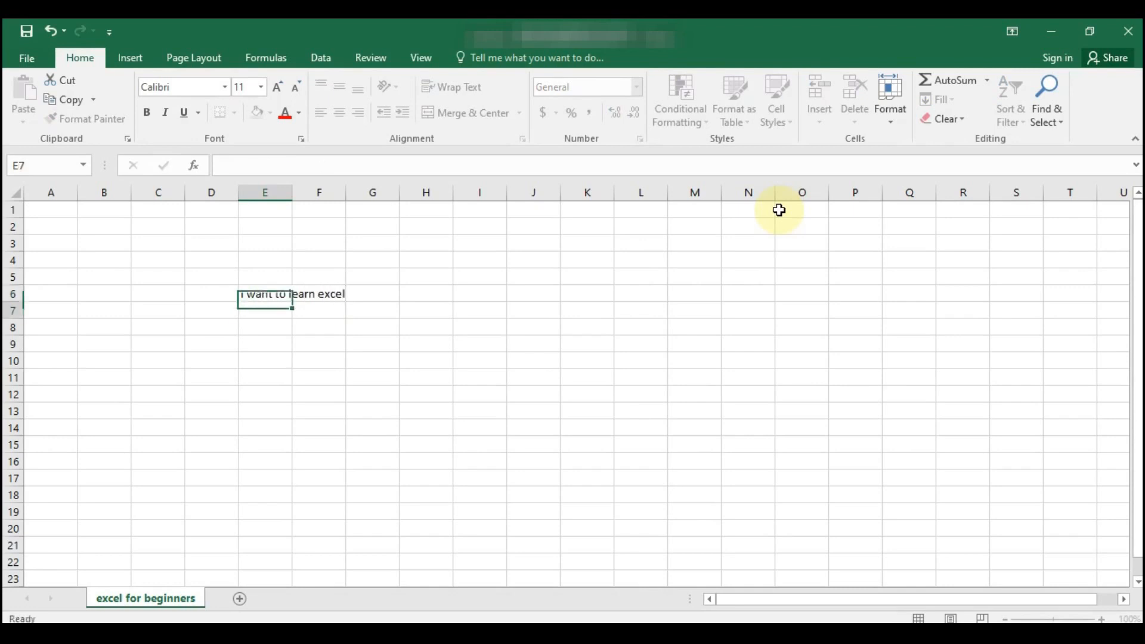
key(Return)
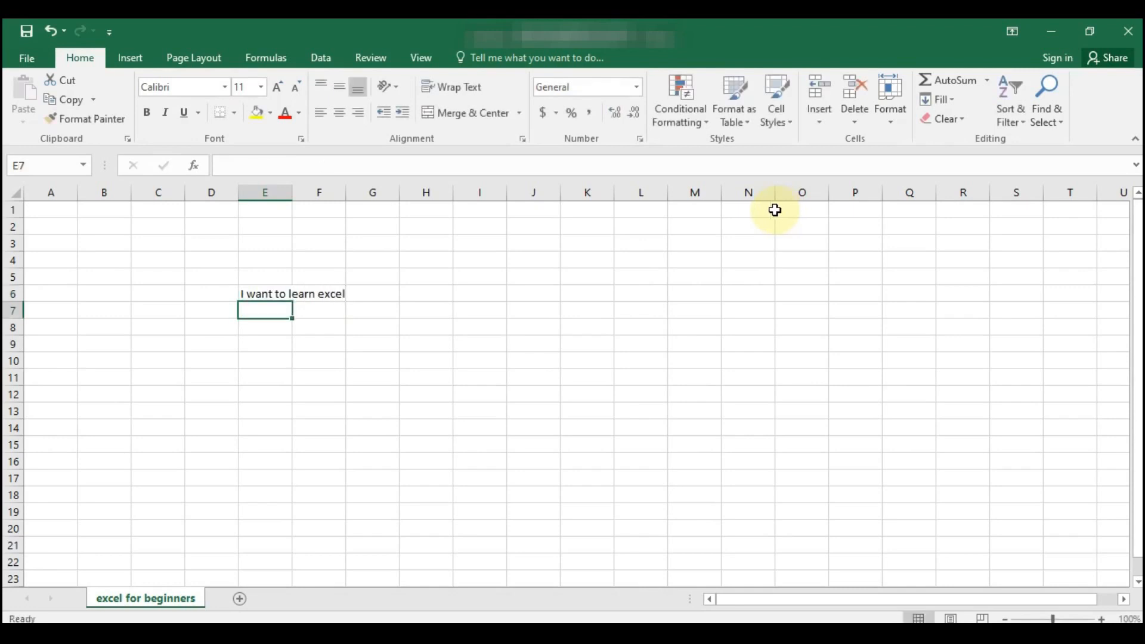
Copy the text in cell E6 and paste it into cell H6
click(265, 295)
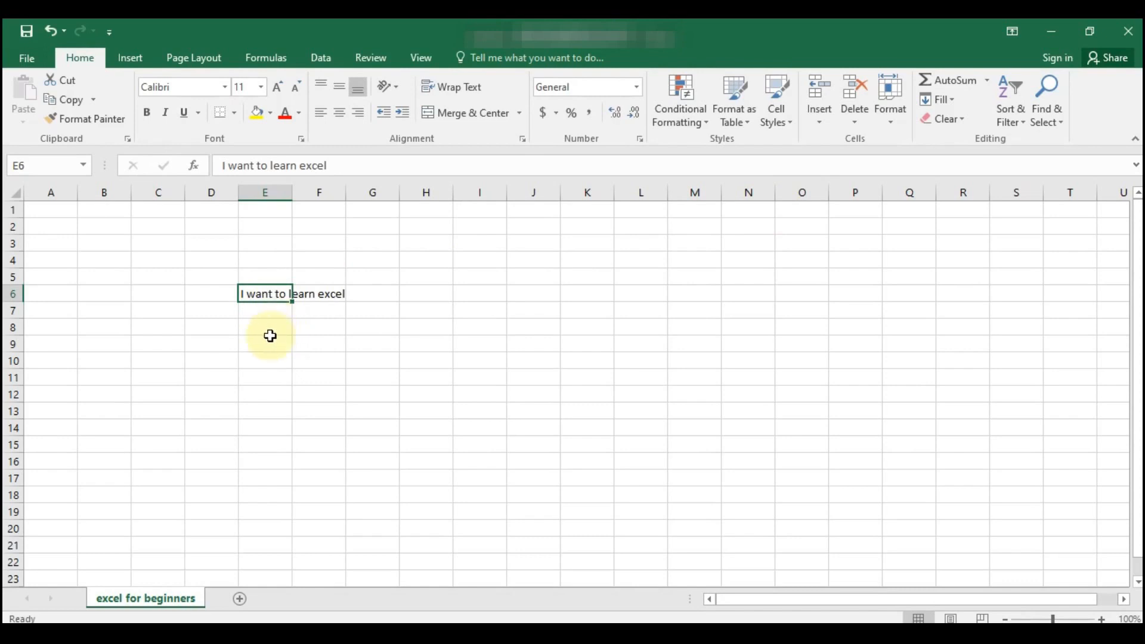
key(ctrl+c)
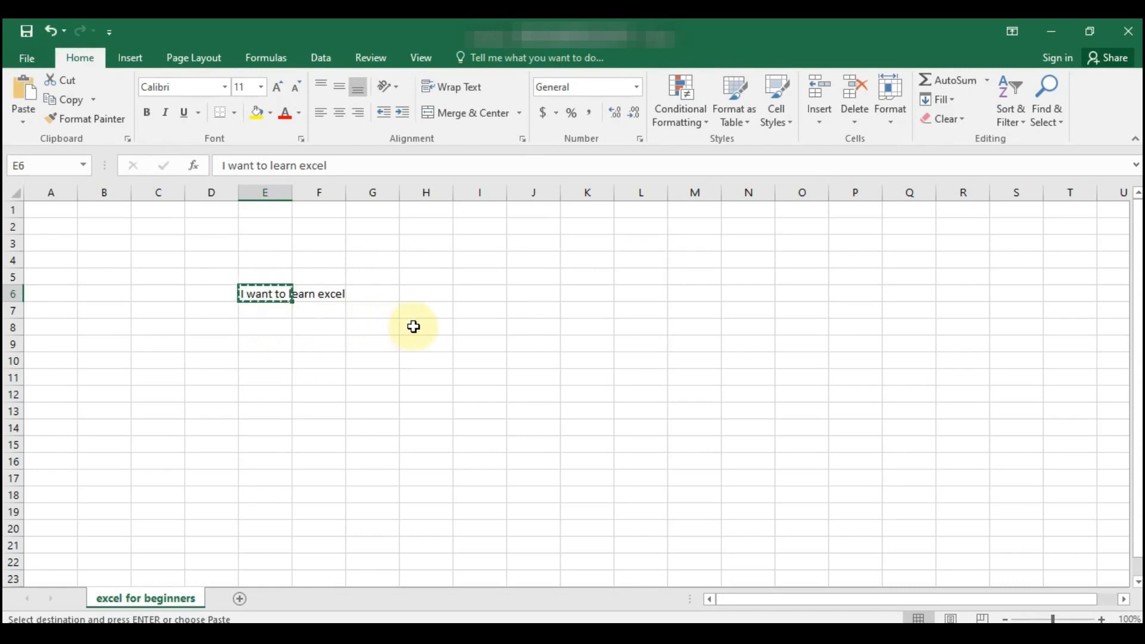
click(421, 294)
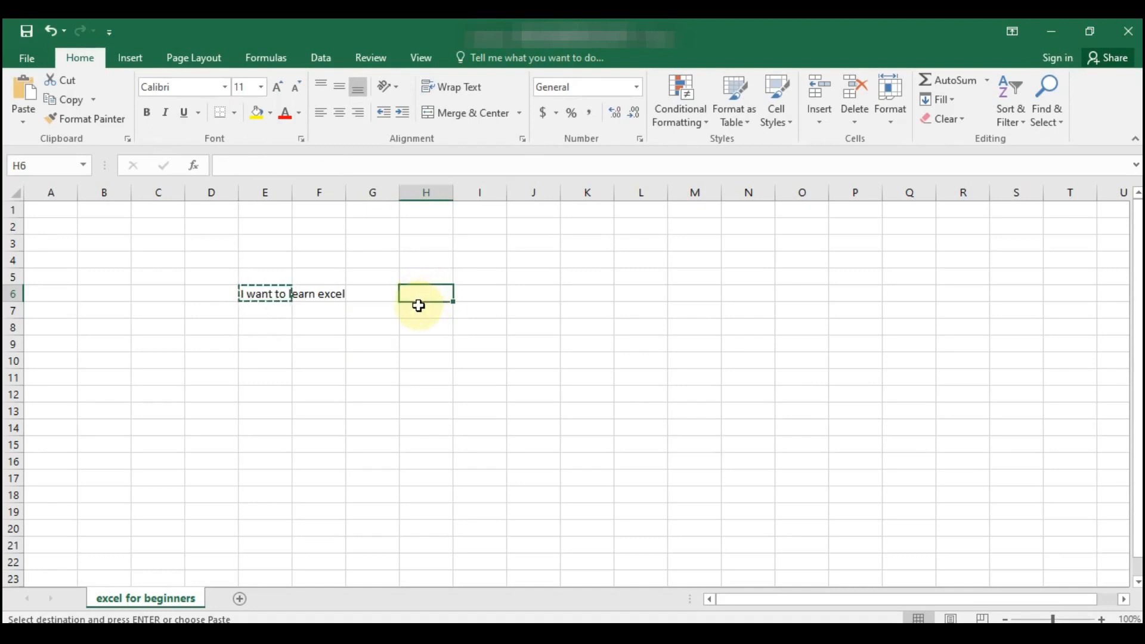
key(ctrl+v)
click(428, 342)
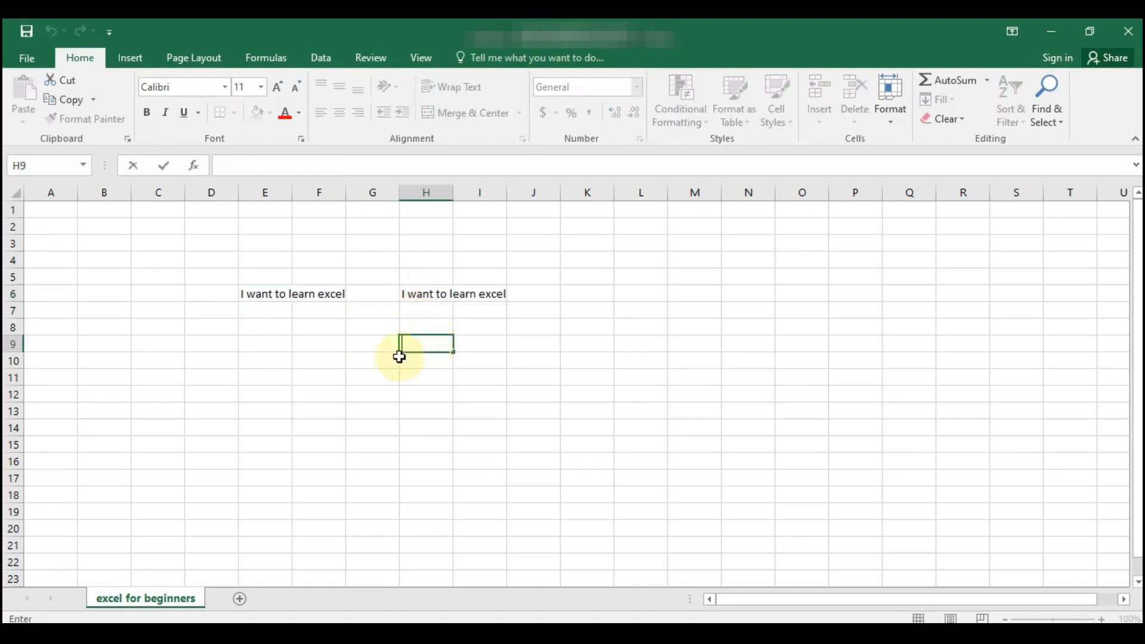
click(332, 344)
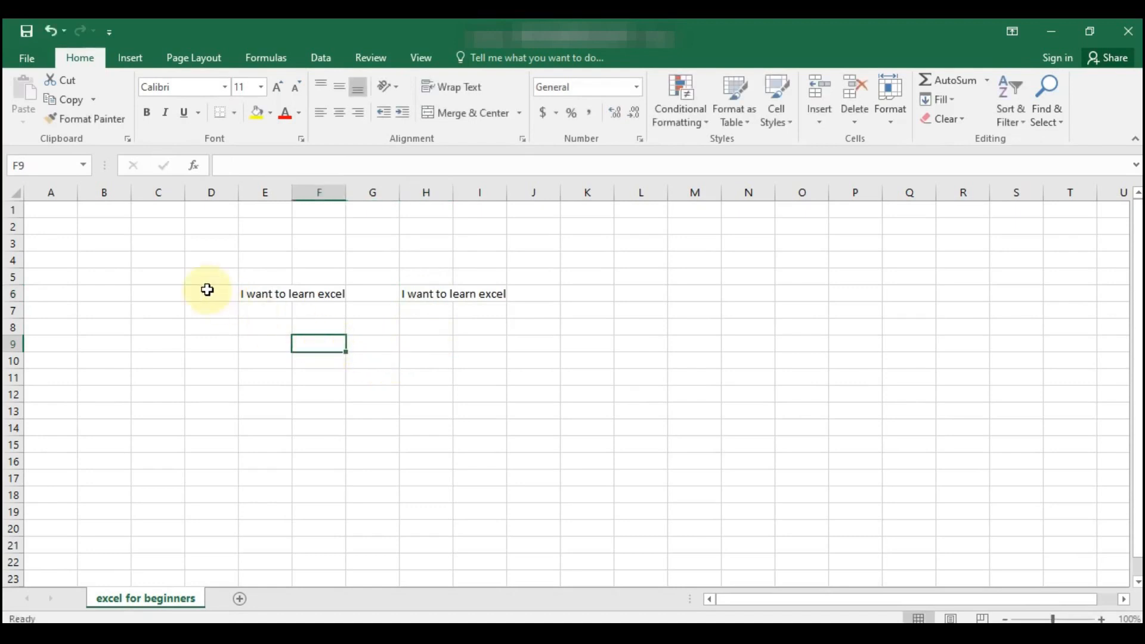
Cut the text from cell E6 and paste it into cell H7
click(263, 295)
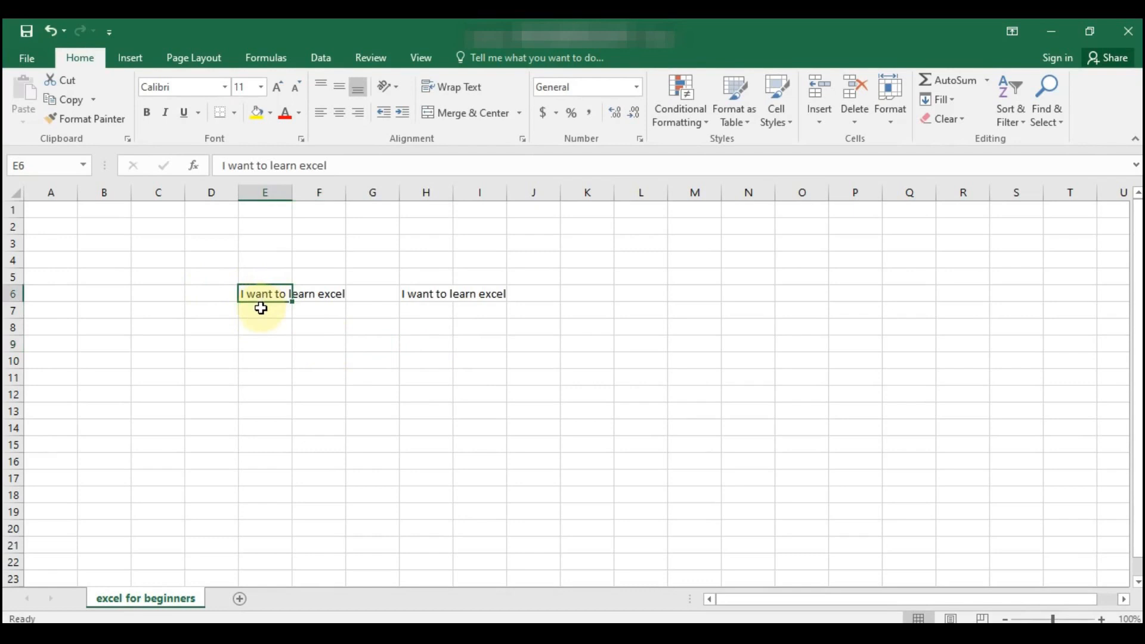
key(ctrl+c)
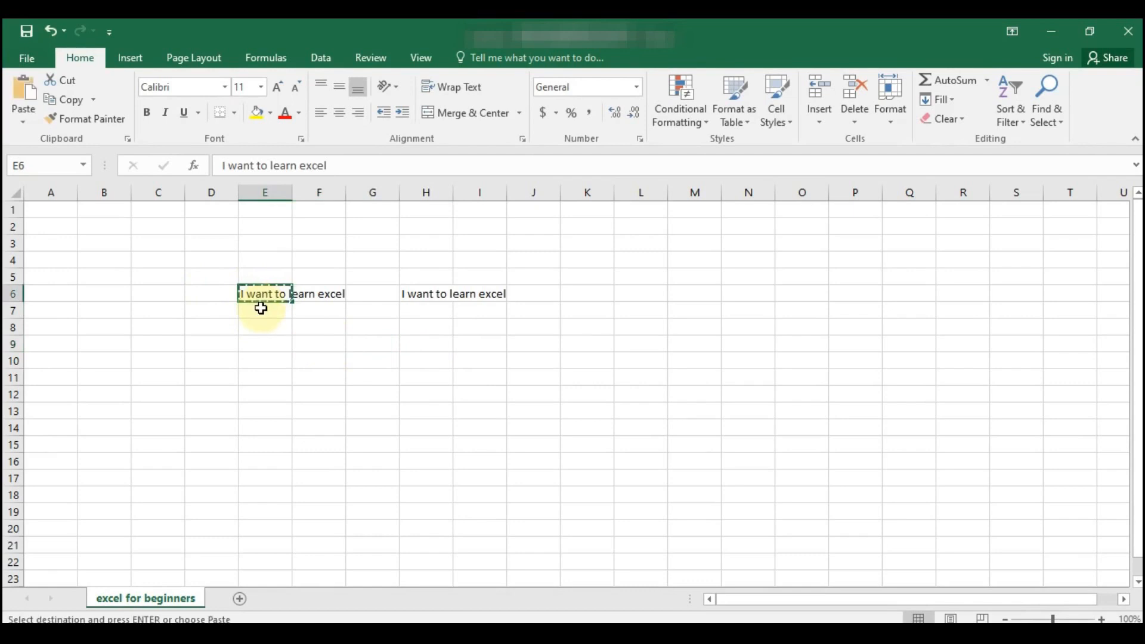
click(422, 311)
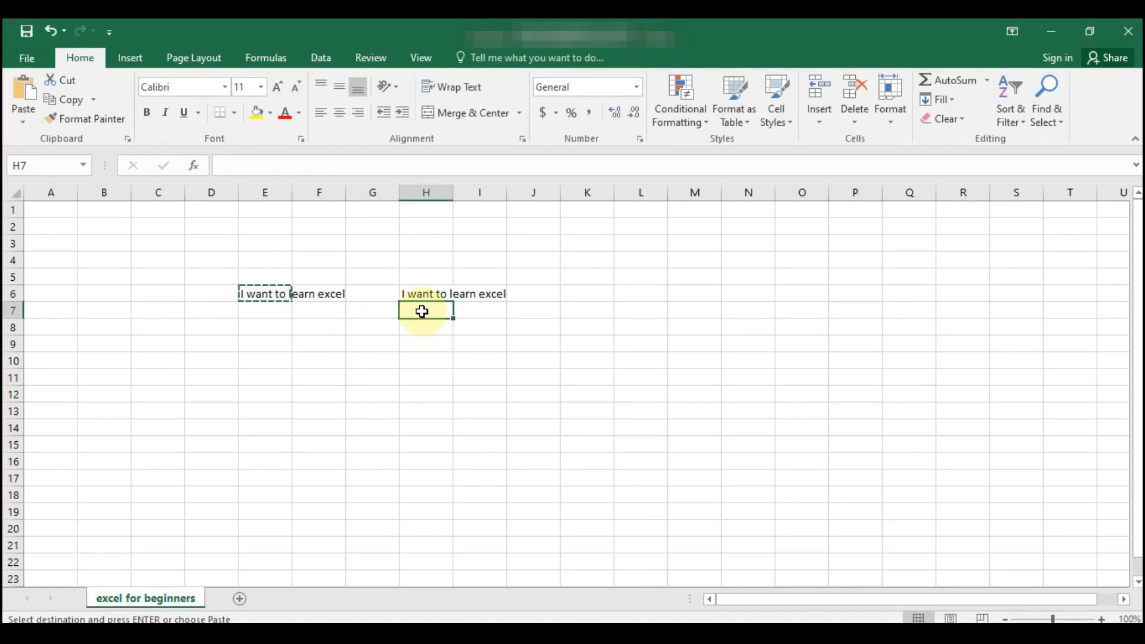
key(Return)
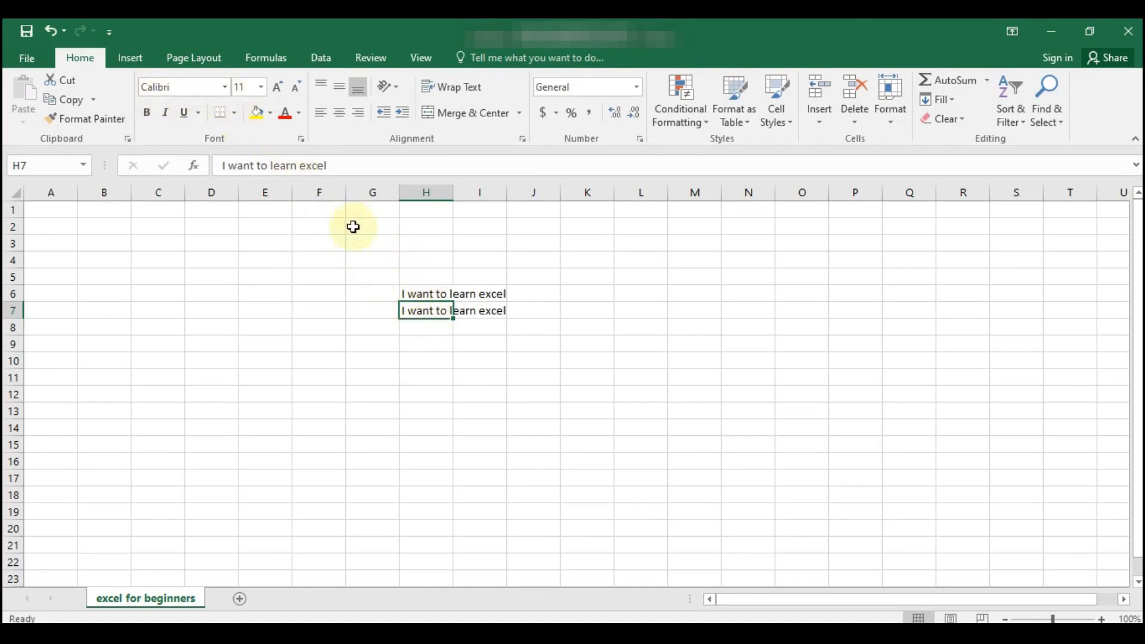
Look through the available fonts and font sizes for cell H7, choosing size 11
click(225, 87)
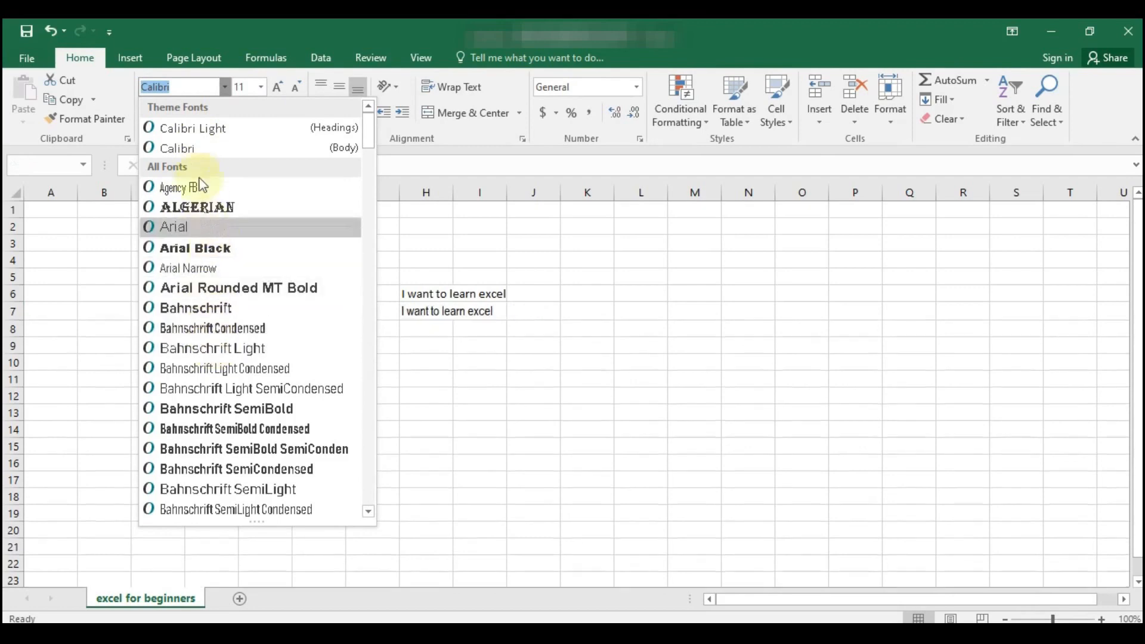
click(197, 86)
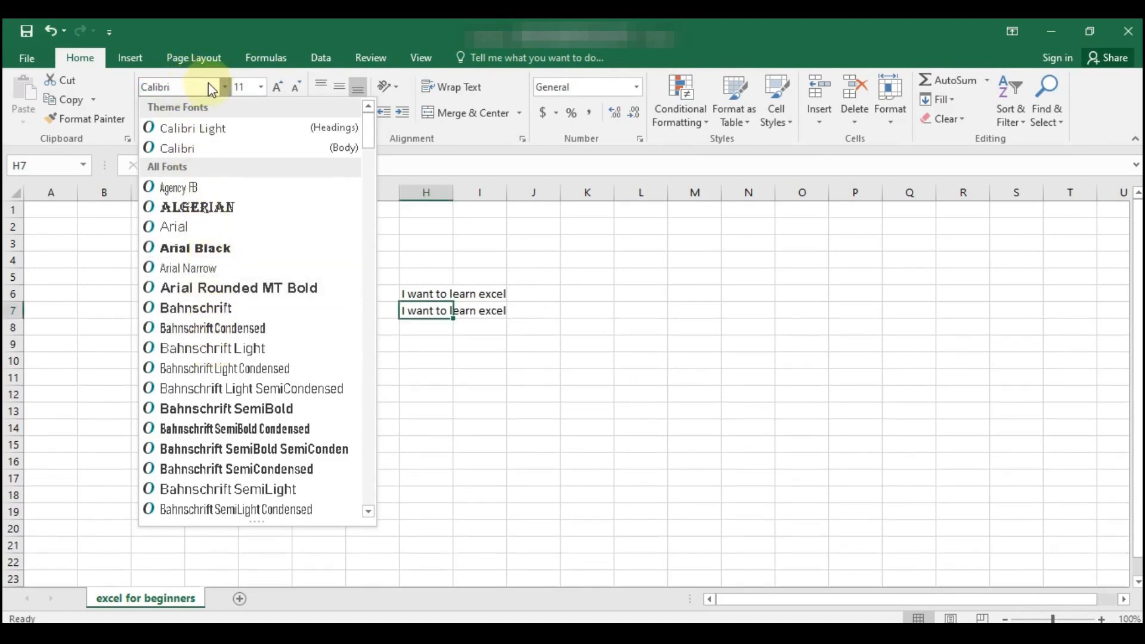
key(Escape)
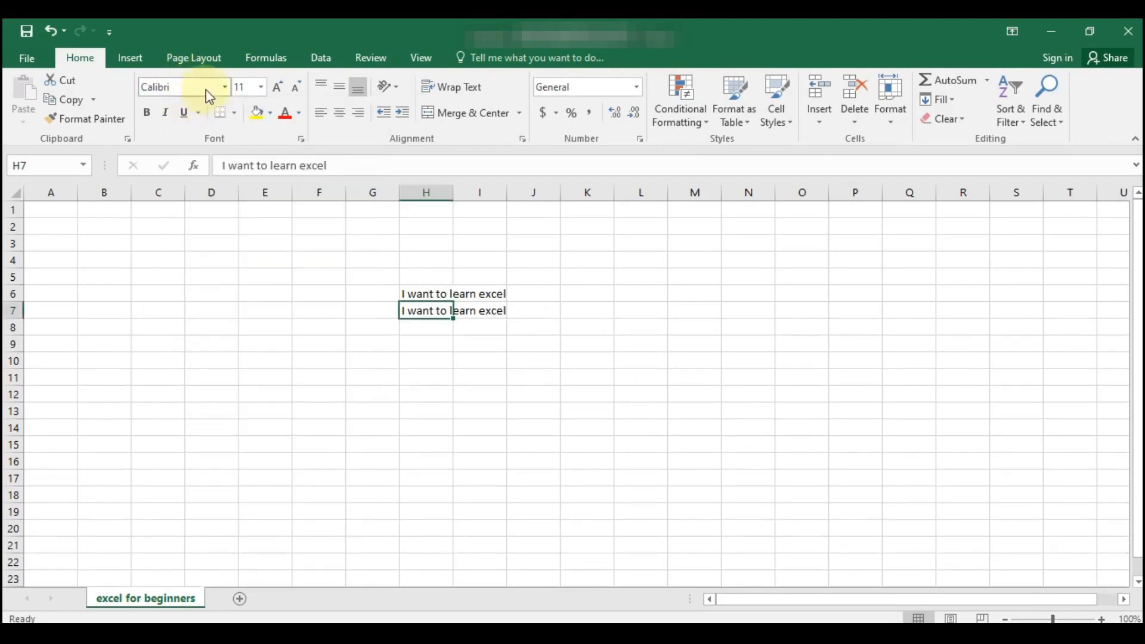
click(262, 87)
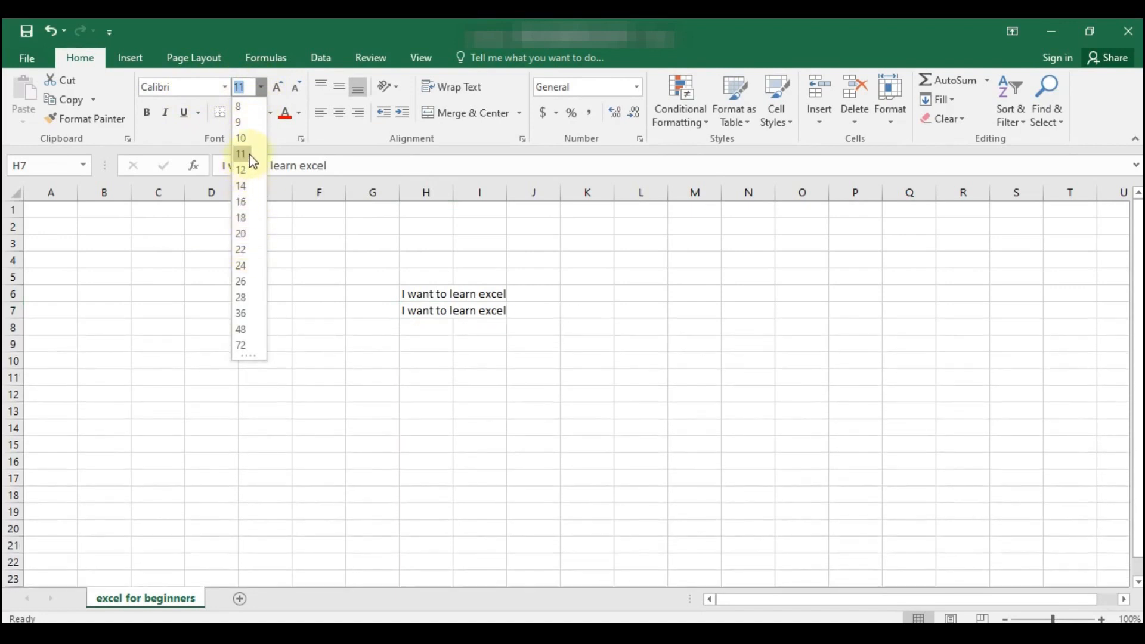
click(241, 154)
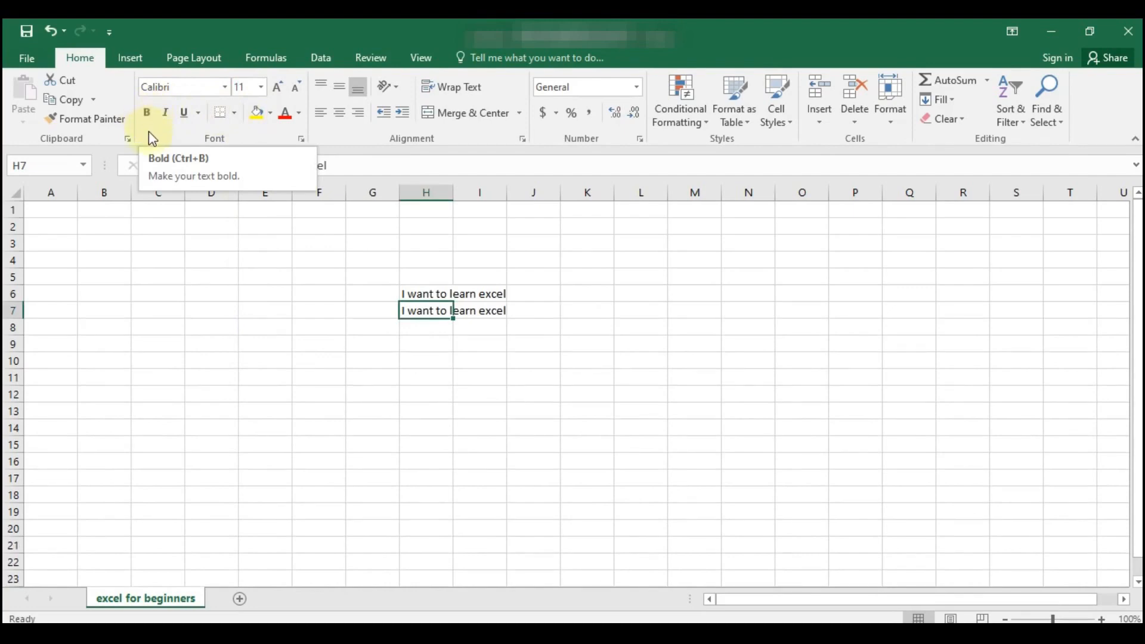
Apply bold to the text in cell H7 and remove it, and do the same with italic
click(149, 115)
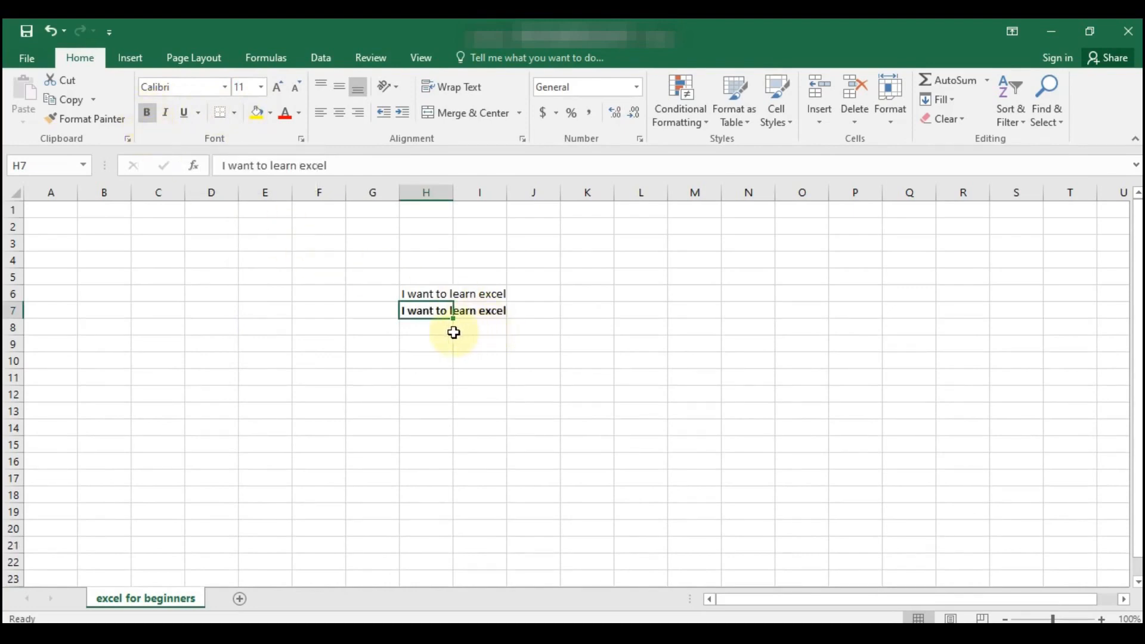
click(149, 114)
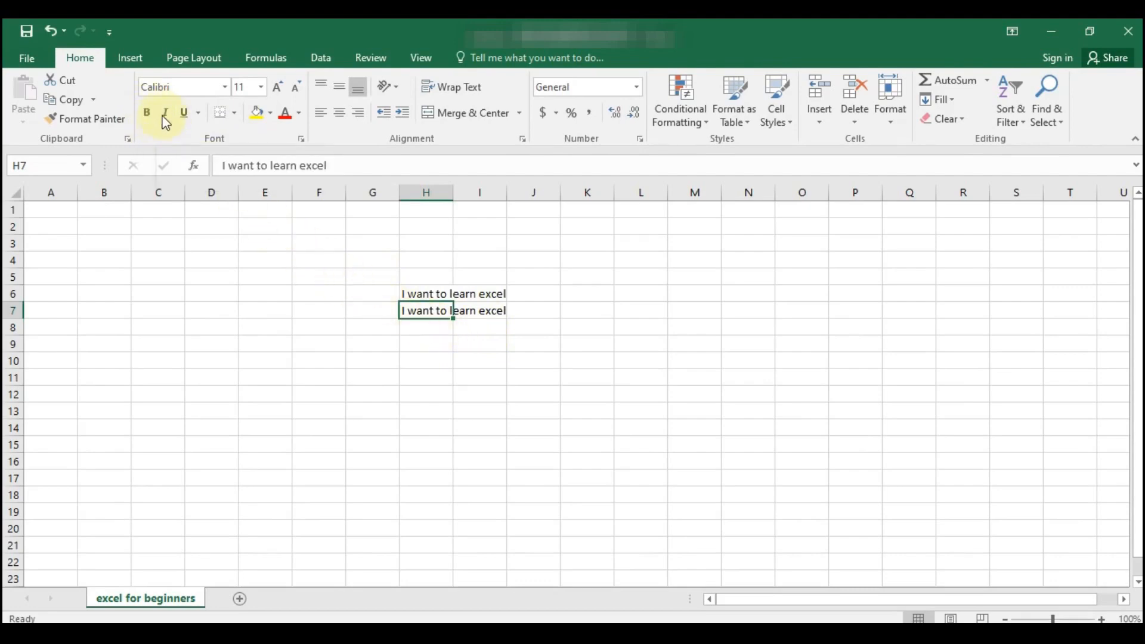
click(164, 112)
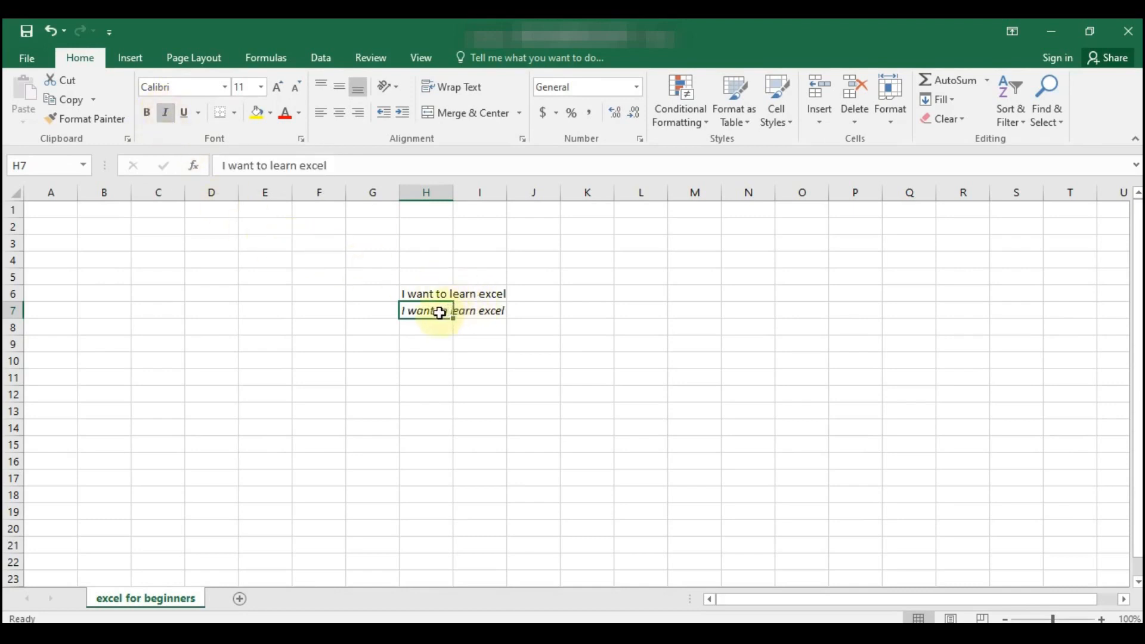
click(170, 111)
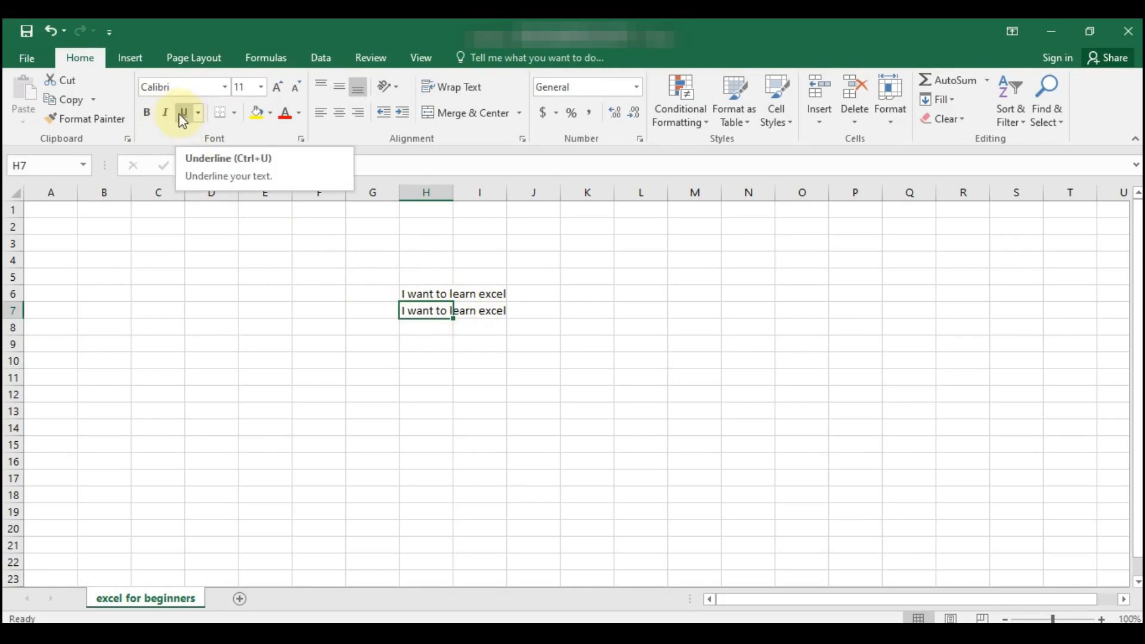
Underline the text in cell H7, check it with the cell deselected, and remove the underline
click(186, 117)
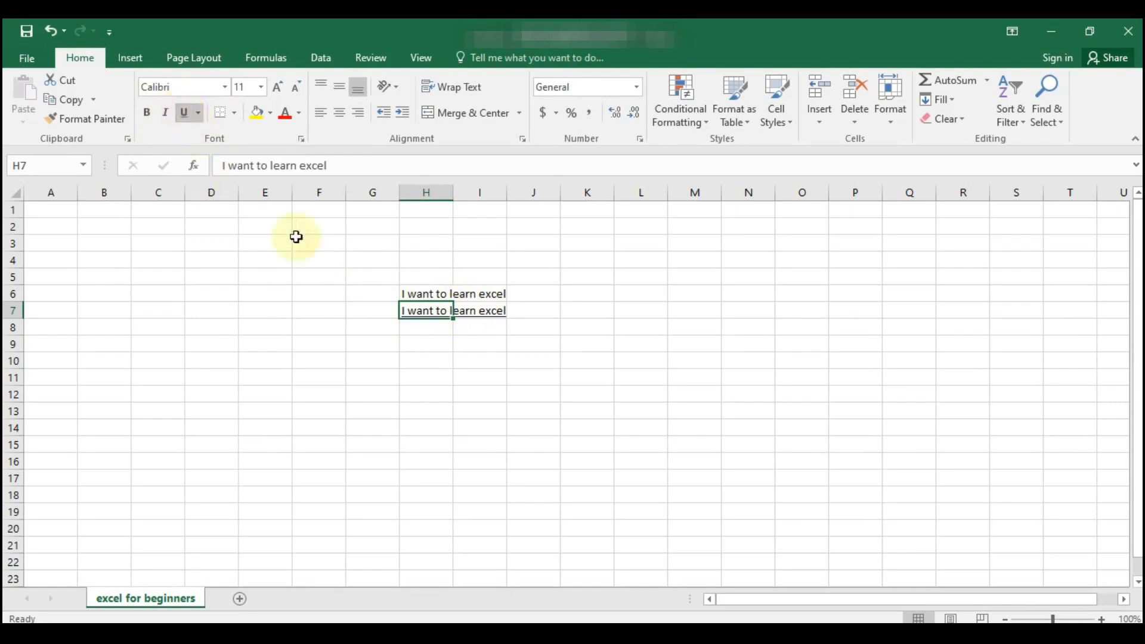
click(513, 369)
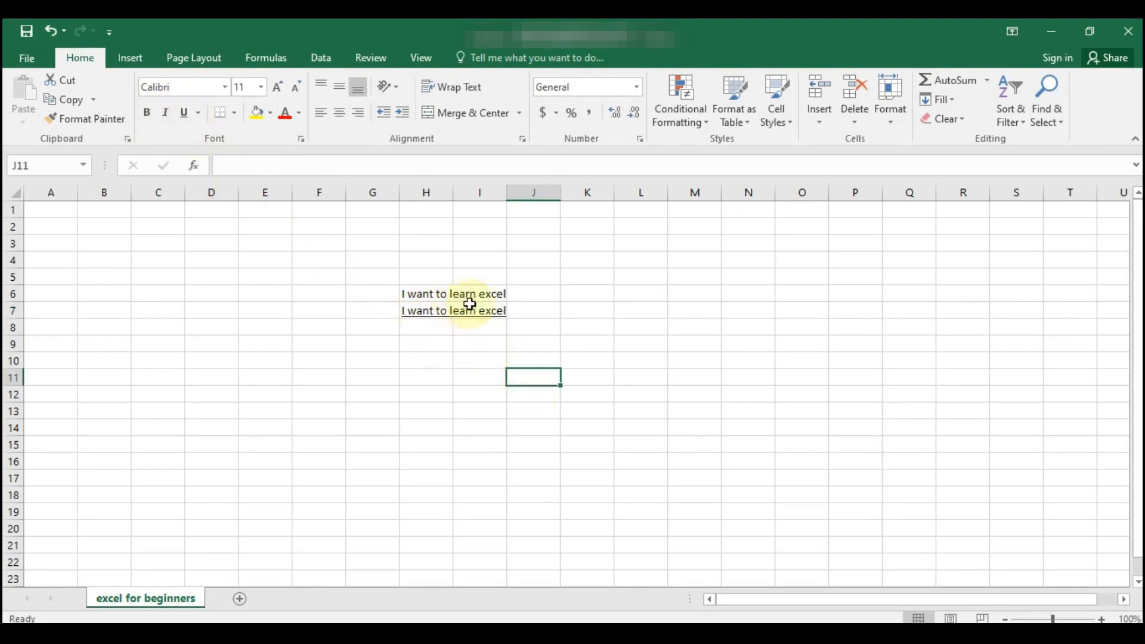
click(420, 311)
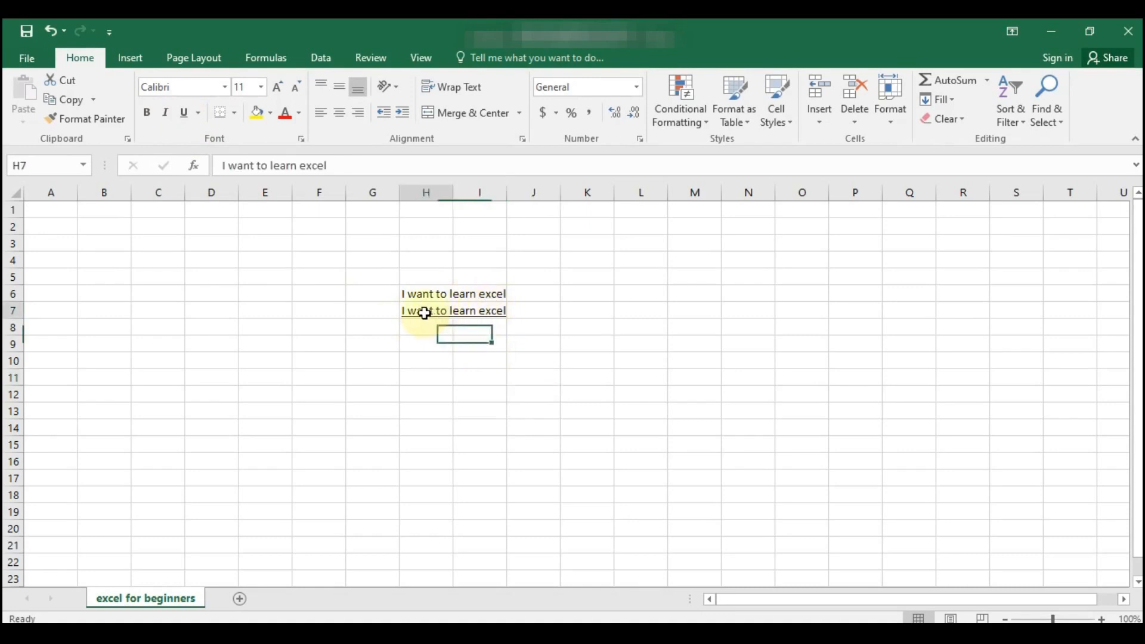
click(183, 119)
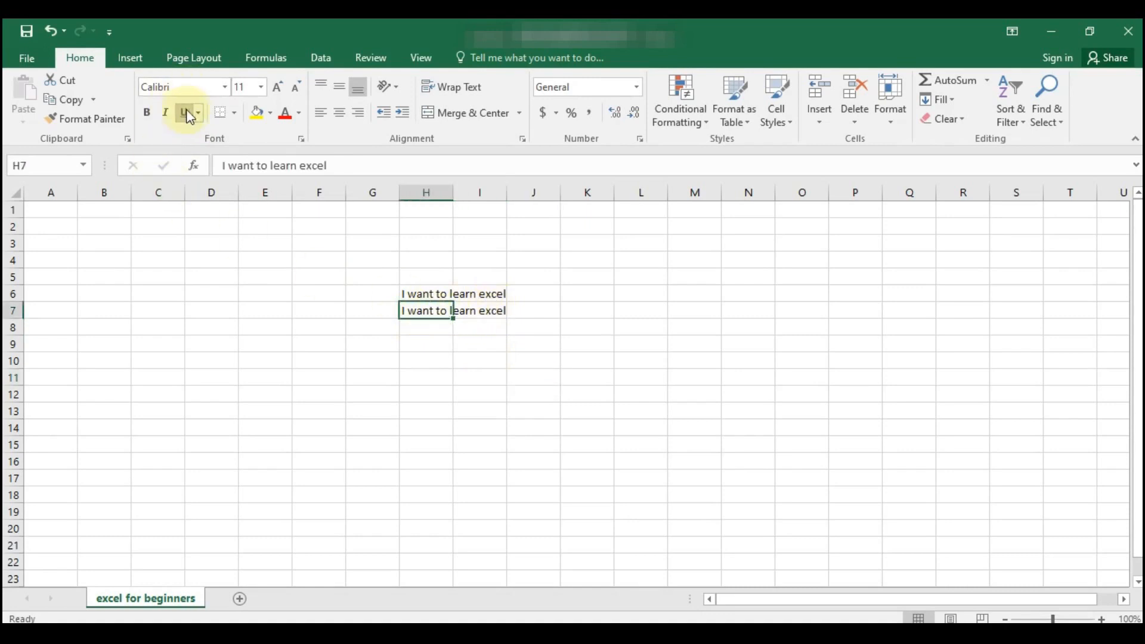
Add a bottom border to cell H7, check it, and clear it with No Border
click(235, 113)
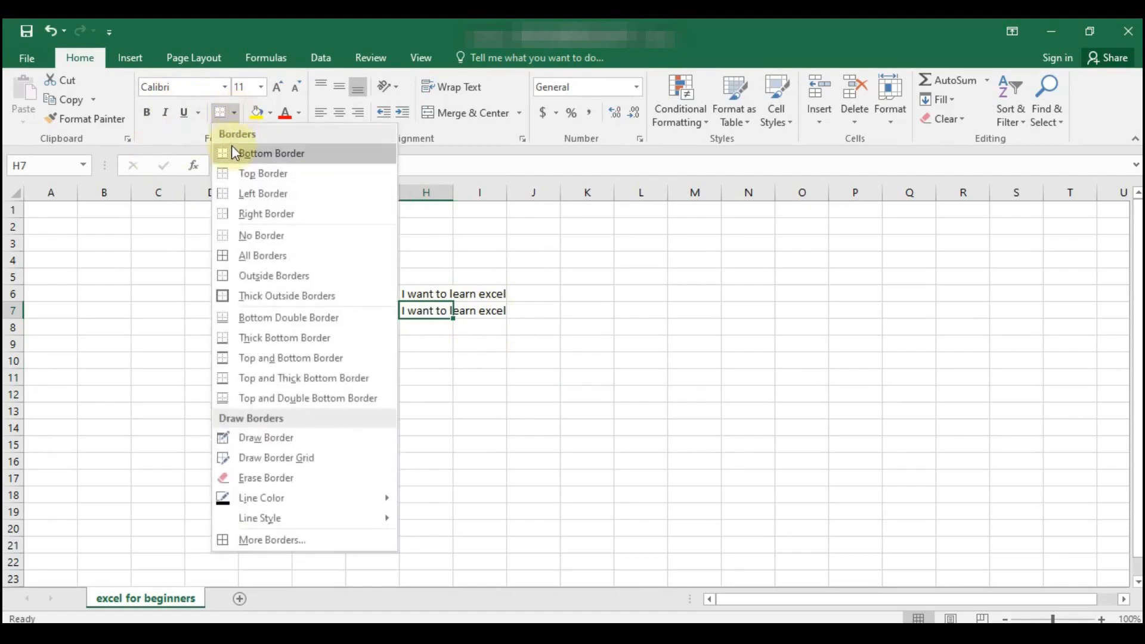
click(294, 153)
click(434, 348)
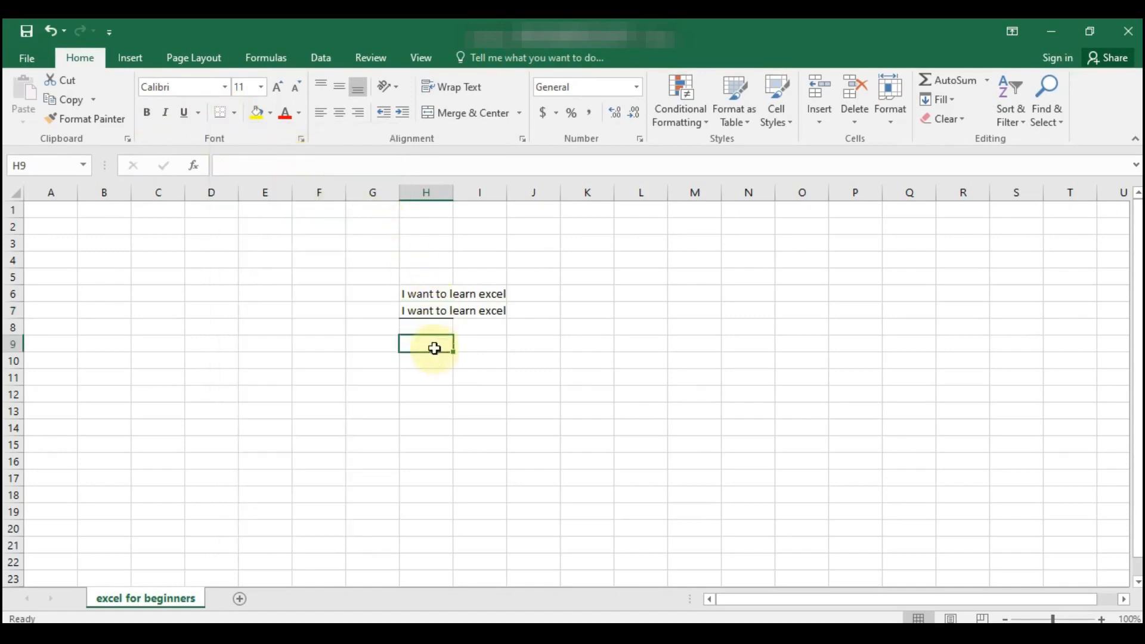
click(435, 310)
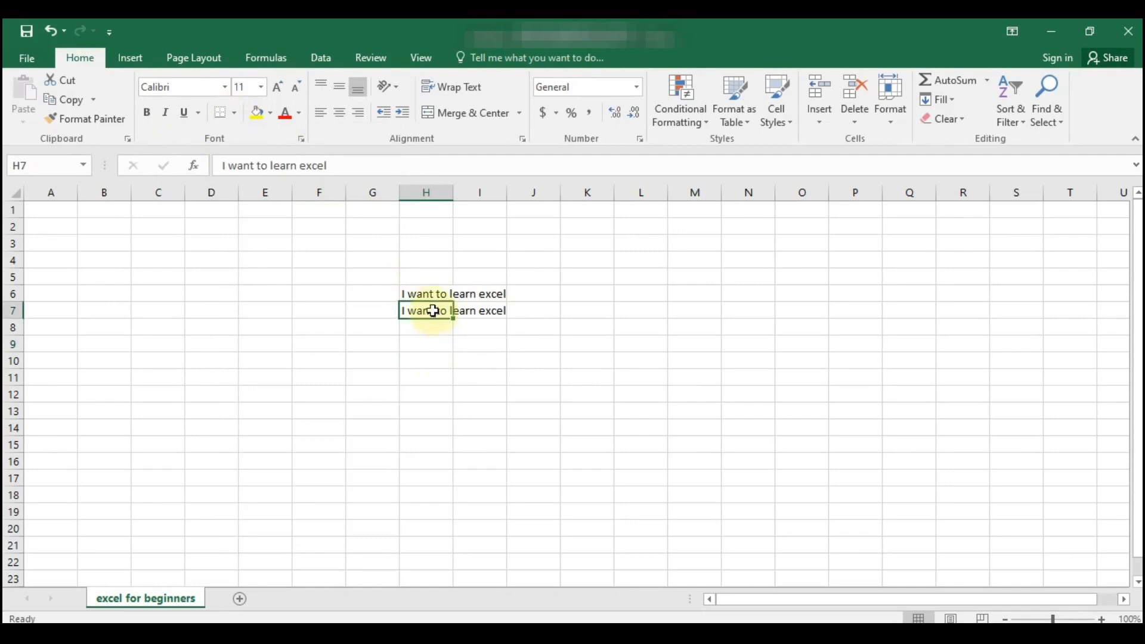
click(236, 112)
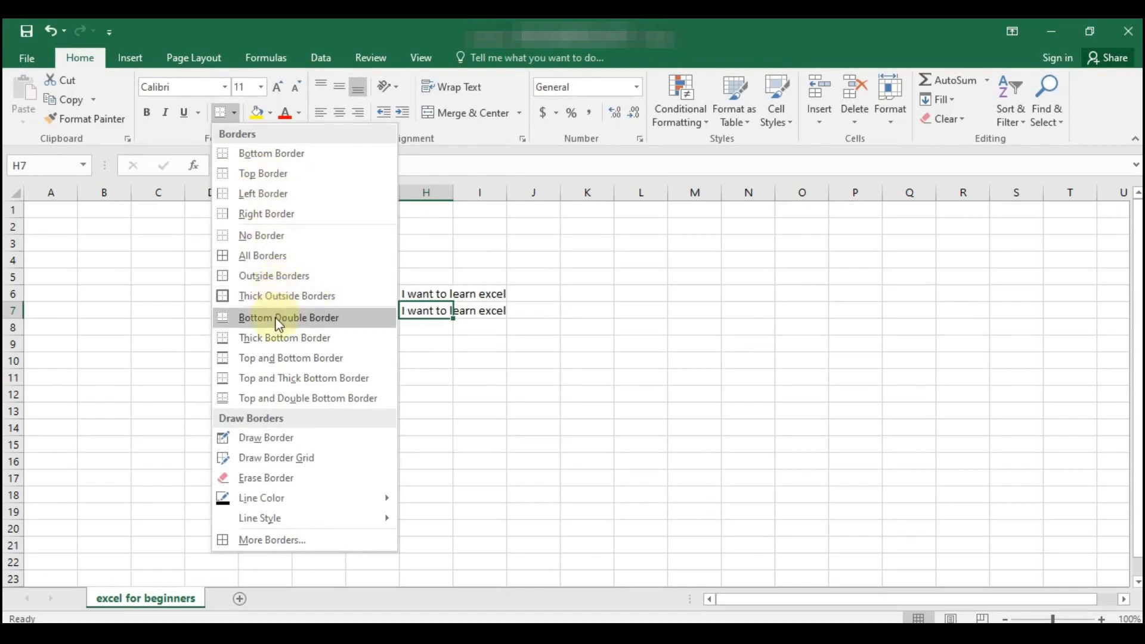
click(274, 238)
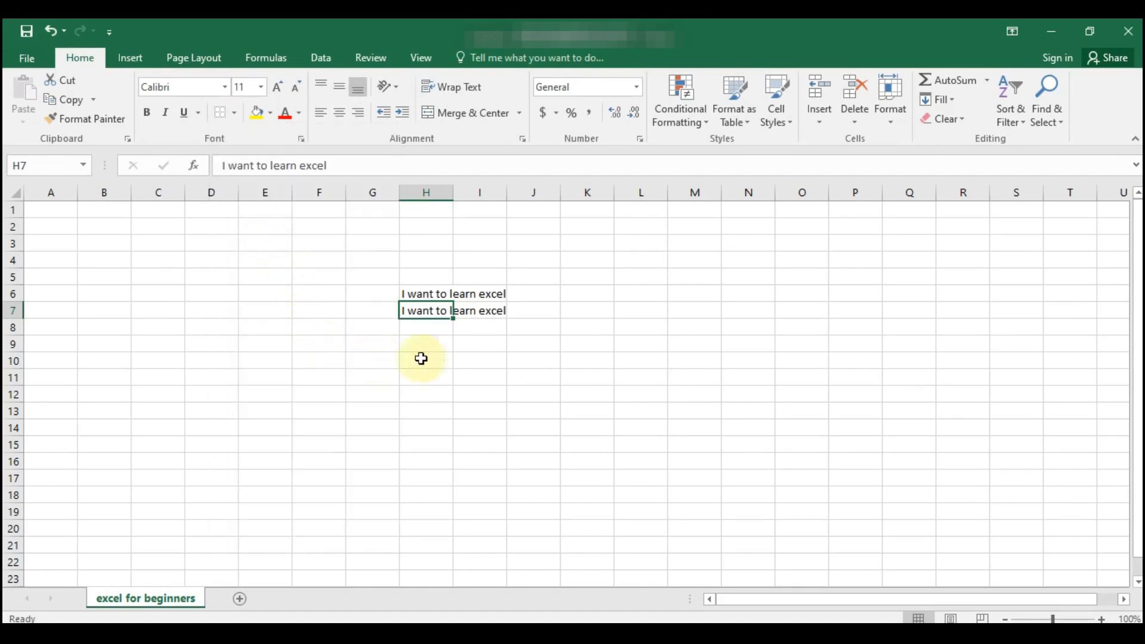
click(439, 357)
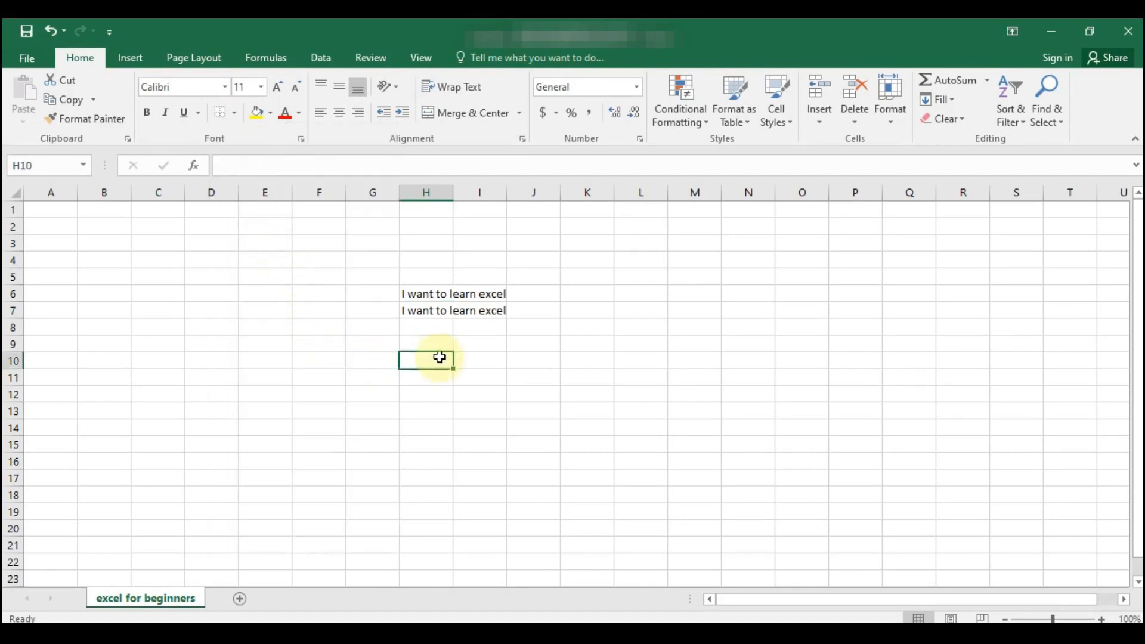
Fill cell H7 with yellow, check it, and reset the cell to No Fill
click(419, 308)
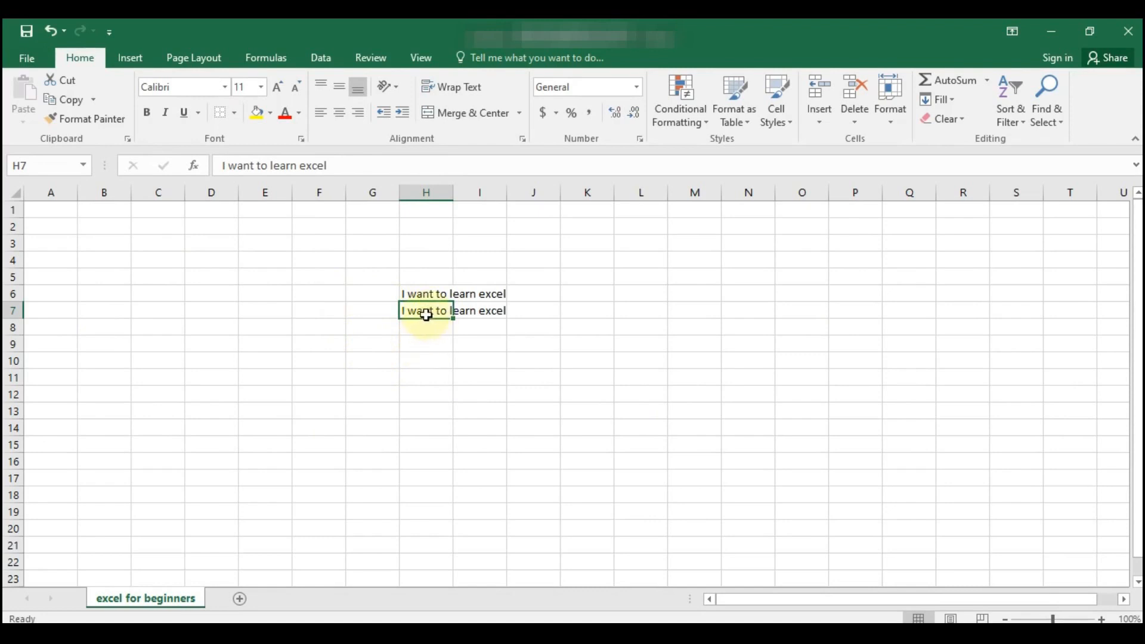
click(257, 116)
click(467, 401)
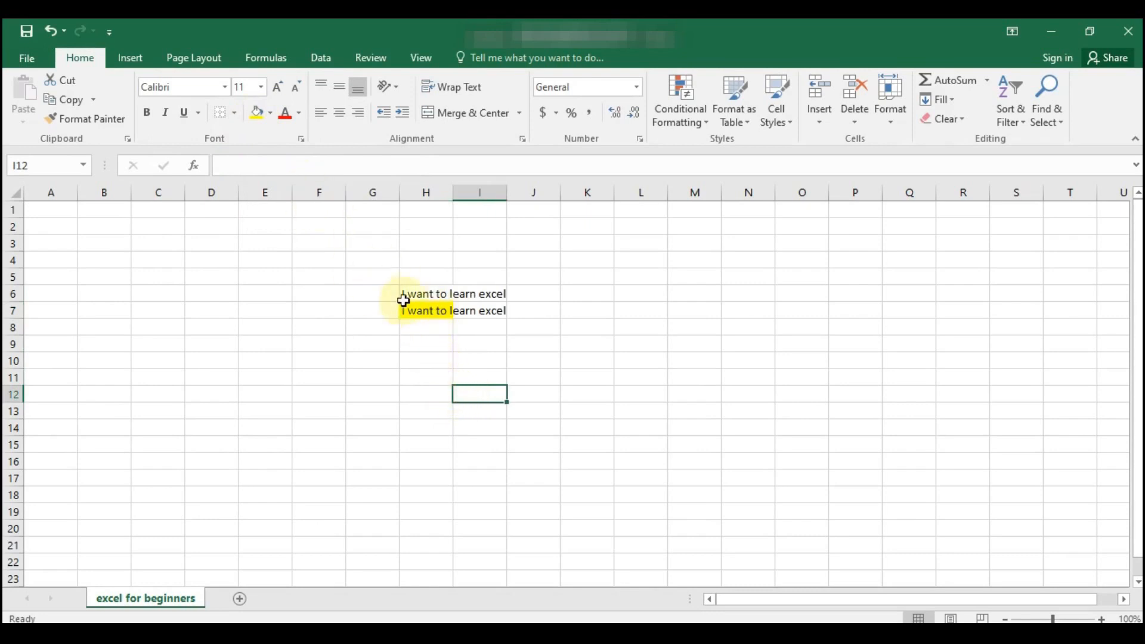
click(422, 309)
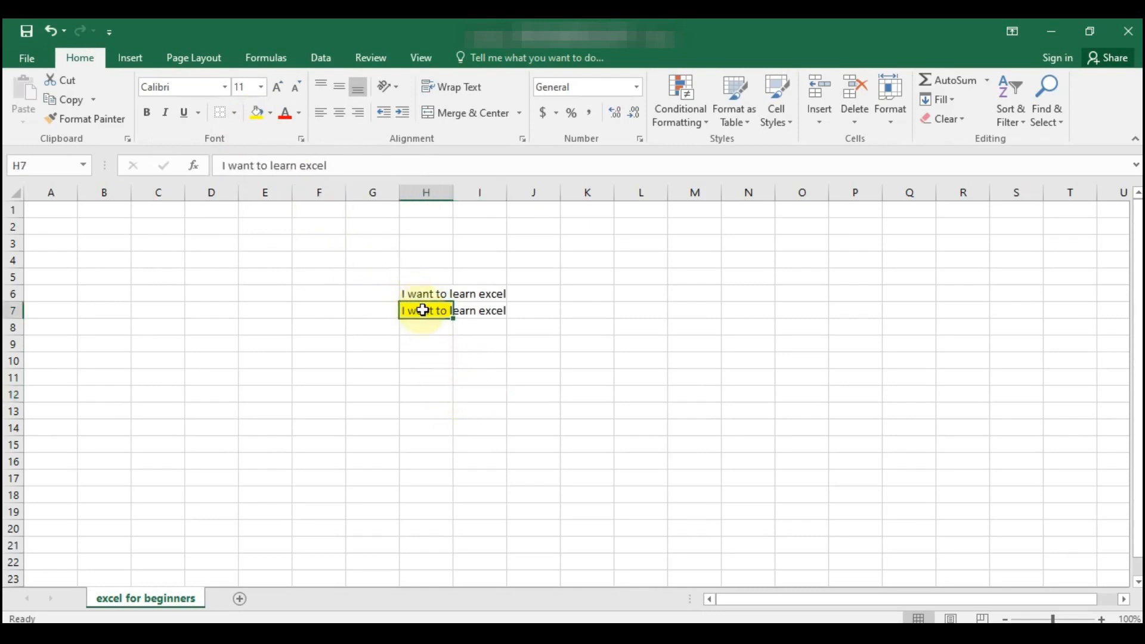
click(271, 118)
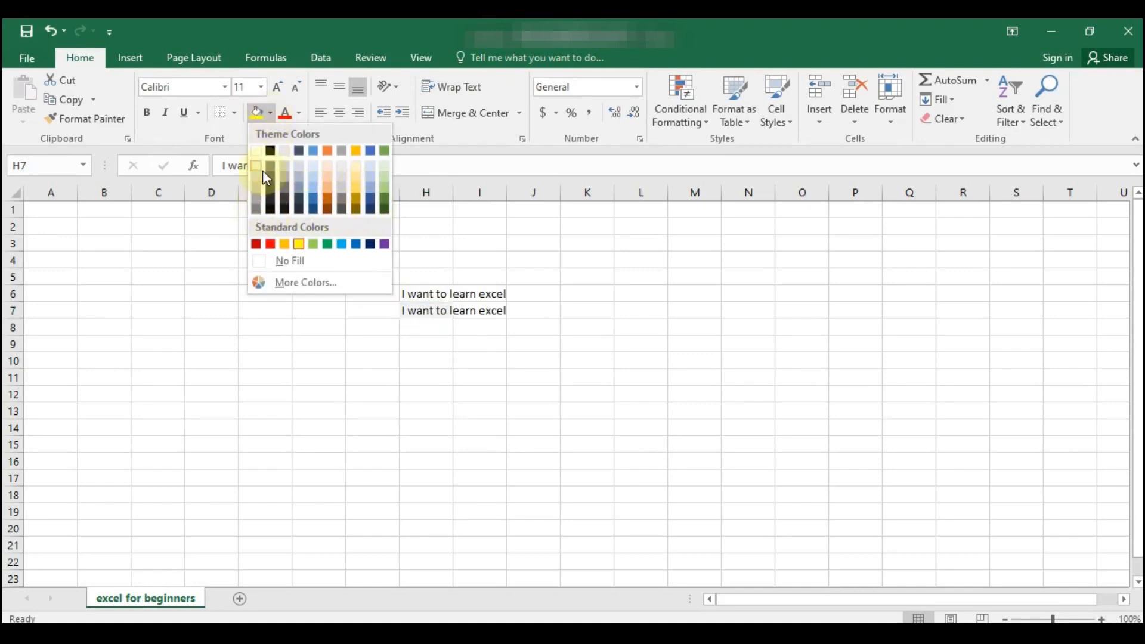
click(264, 262)
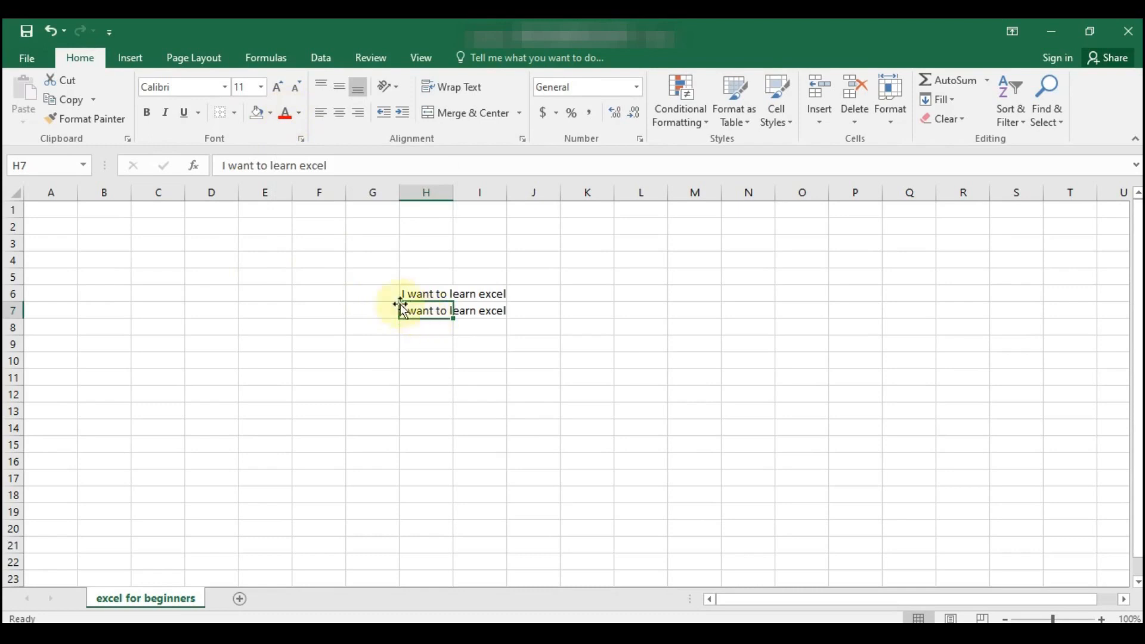
Color the text in cell H7 red and change it back to black
click(286, 114)
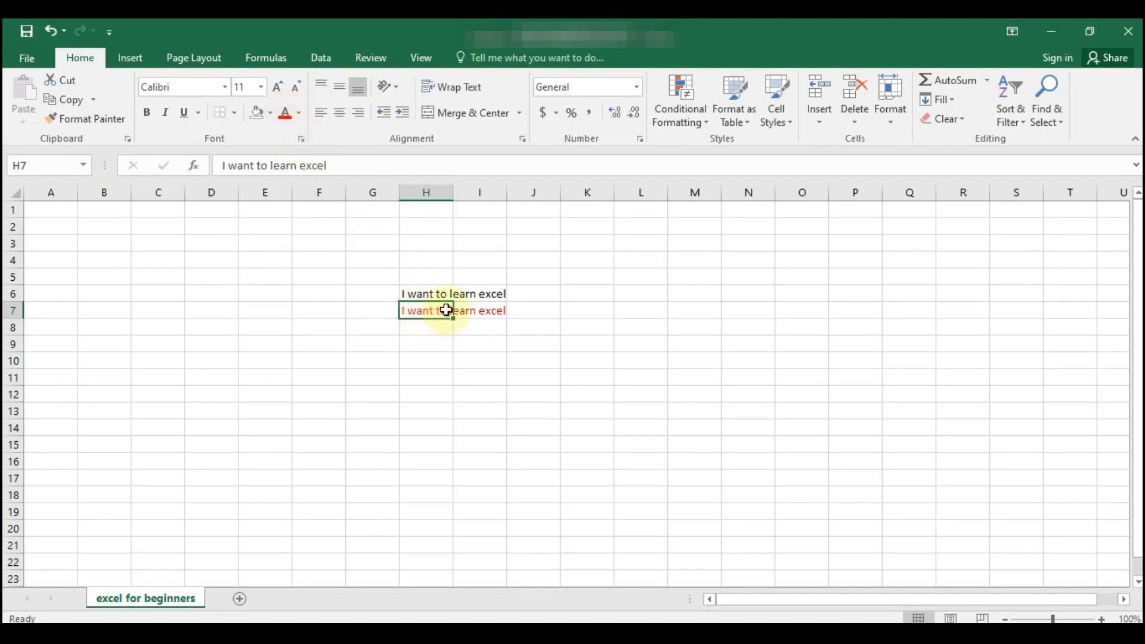
click(299, 114)
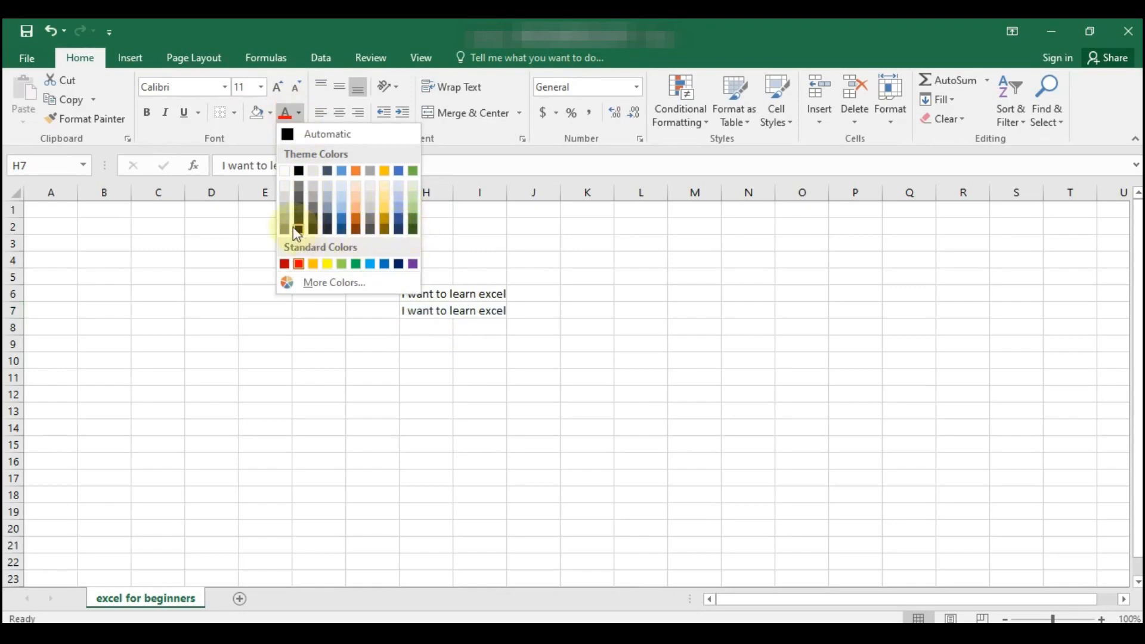
click(301, 171)
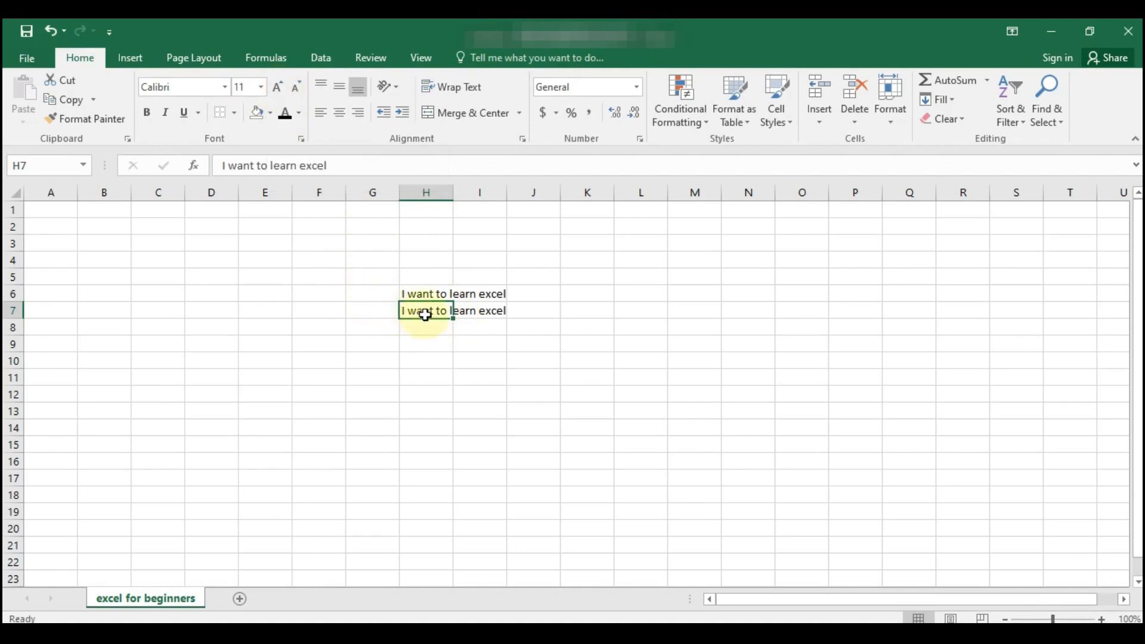
Increase the font size of cell H7 stepwise to 18 and reduce it to 12
click(278, 87)
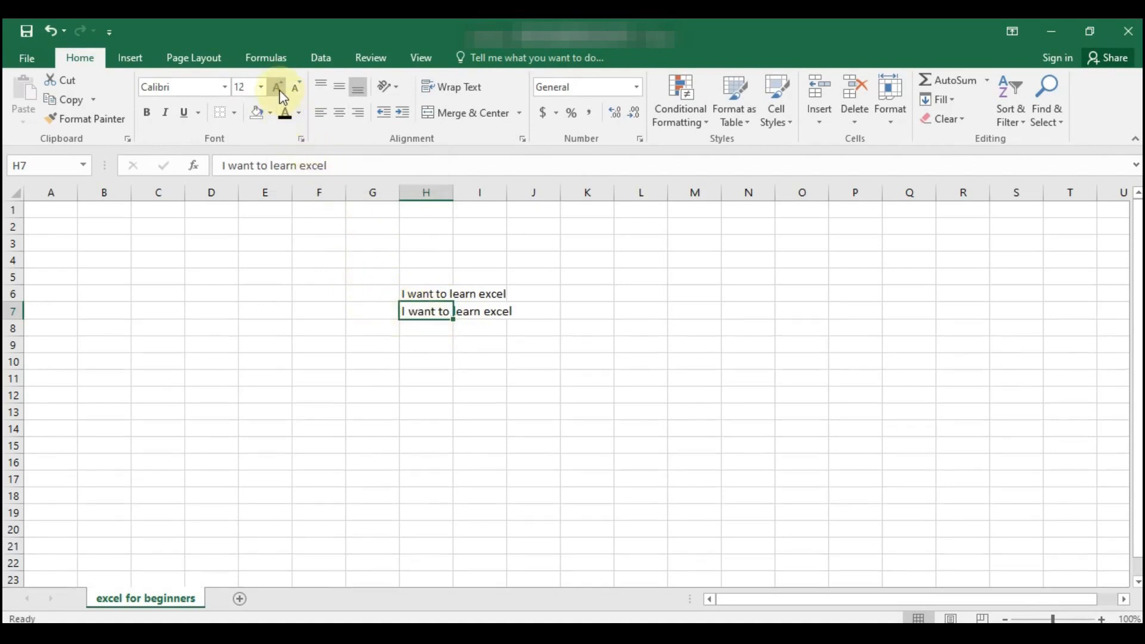
click(278, 87)
click(278, 87)
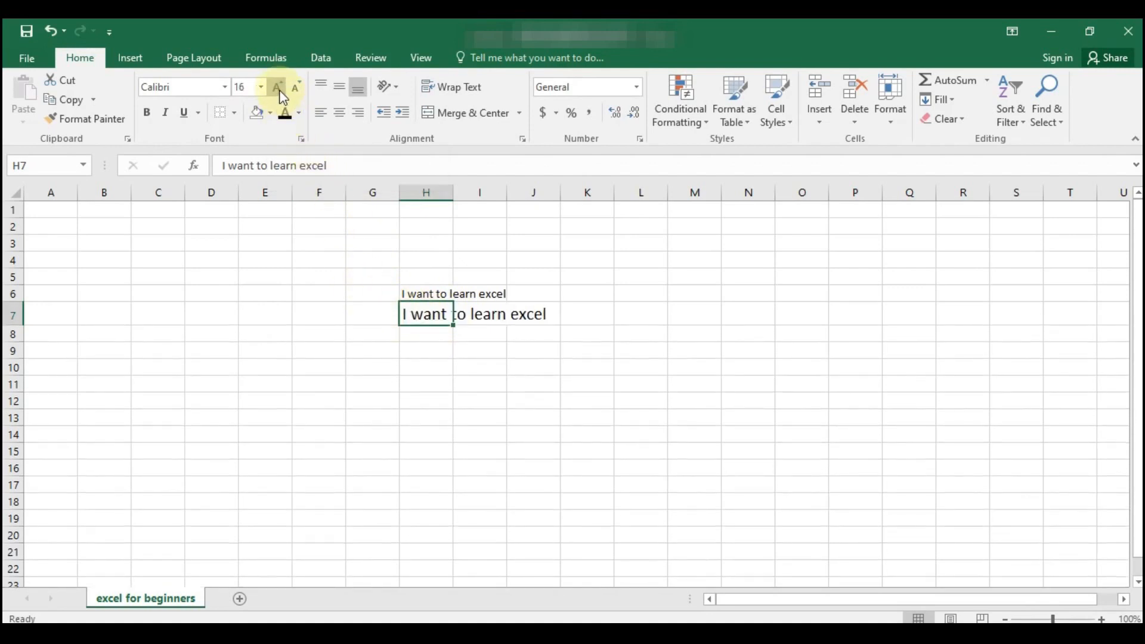
click(278, 87)
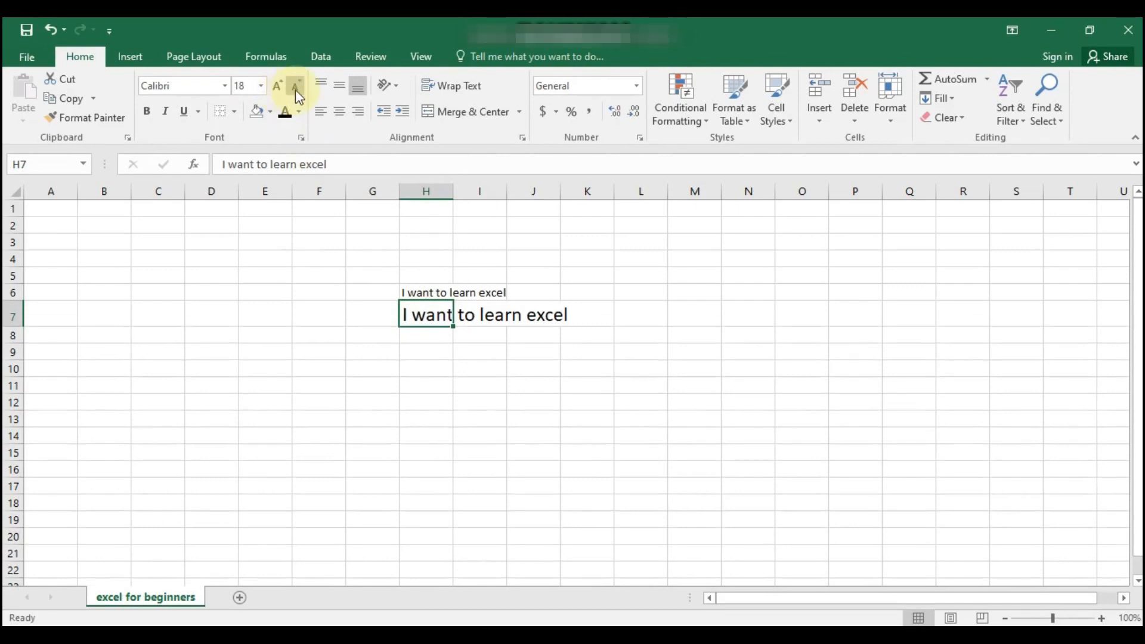
click(295, 89)
click(295, 89)
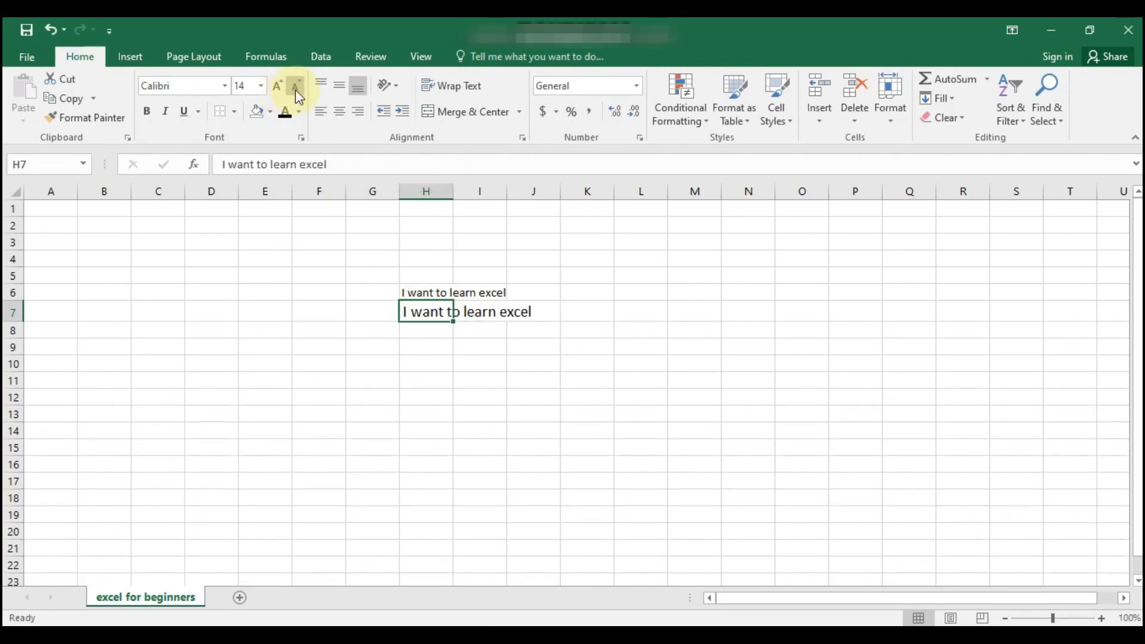
click(295, 89)
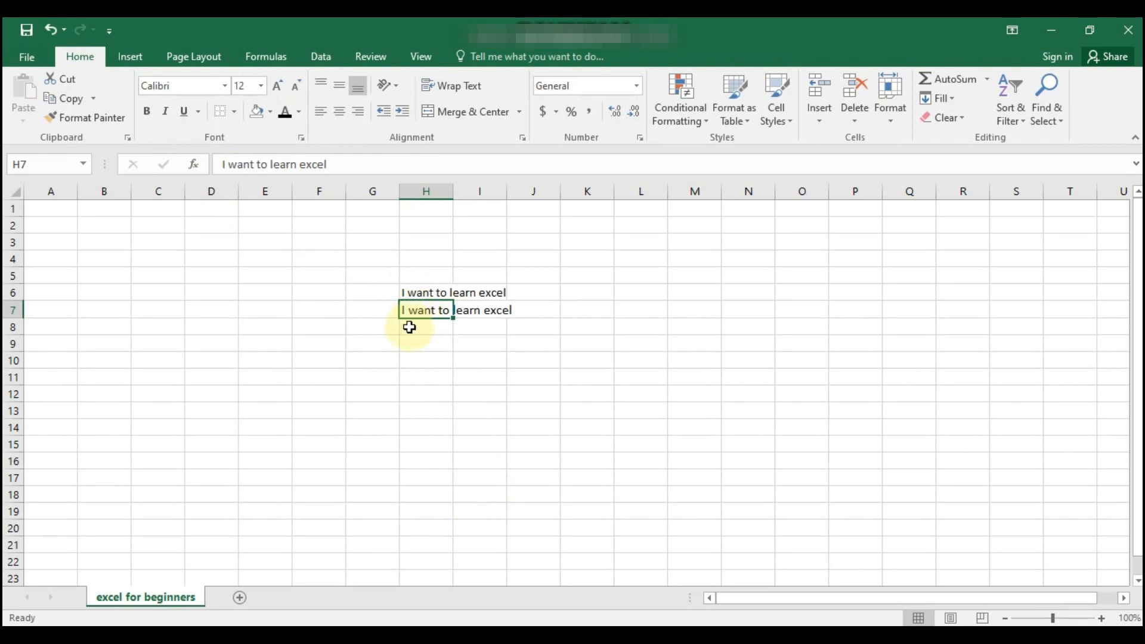
Change the font of the text in cell H6 to Algerian
click(427, 295)
click(224, 85)
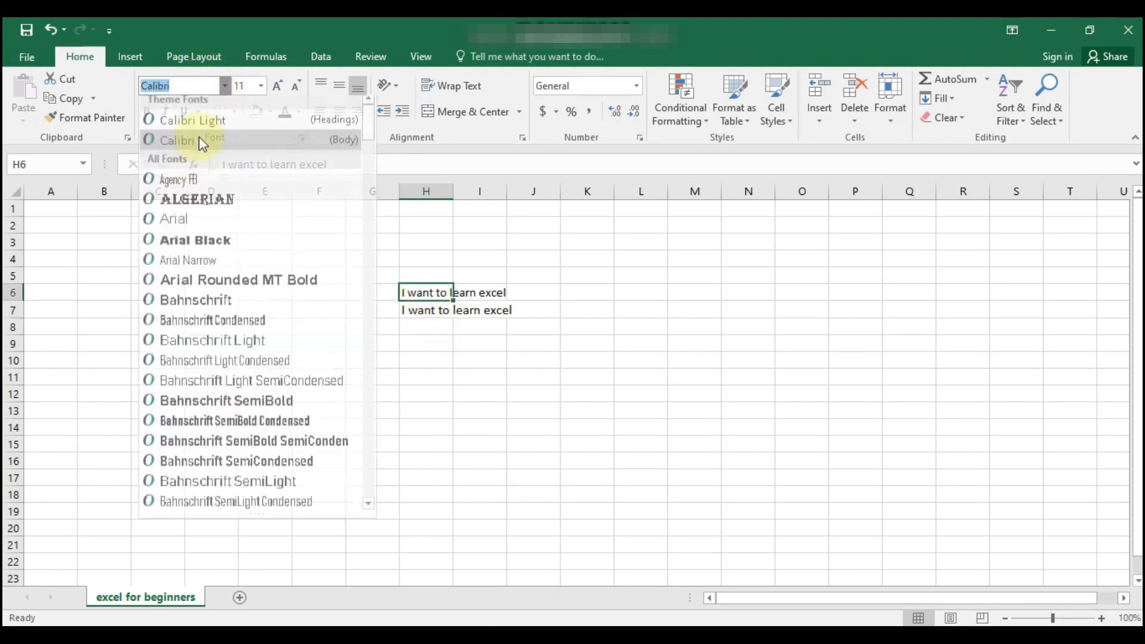
click(202, 206)
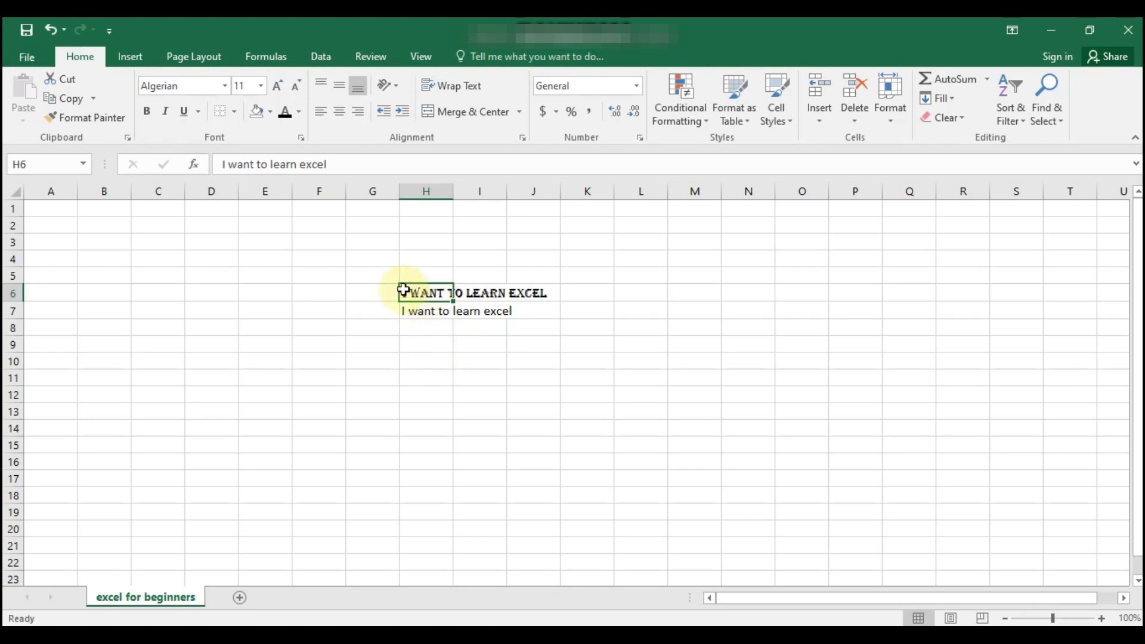
Copy the formatting of cell H6 onto cell H7 with Format Painter and undo it
click(97, 118)
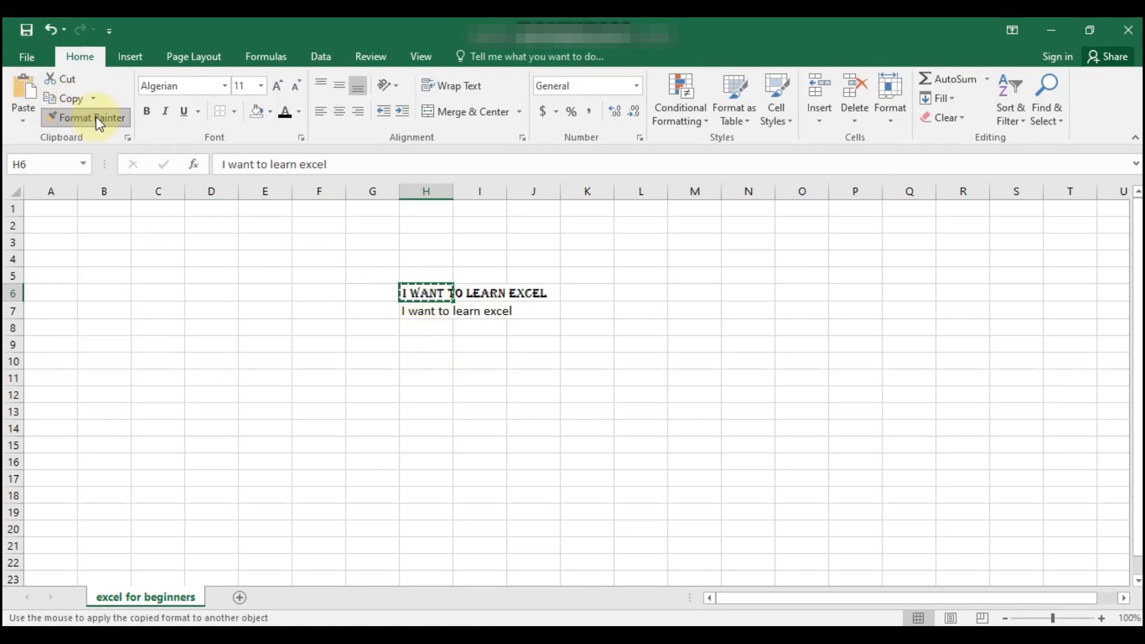
click(414, 310)
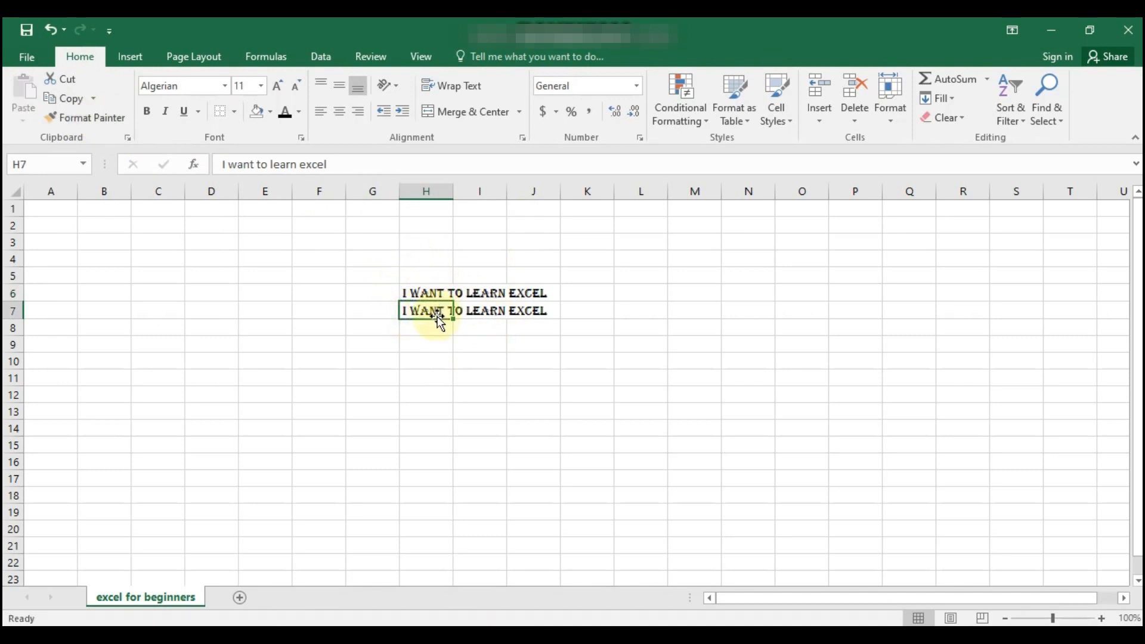
key(ctrl+z)
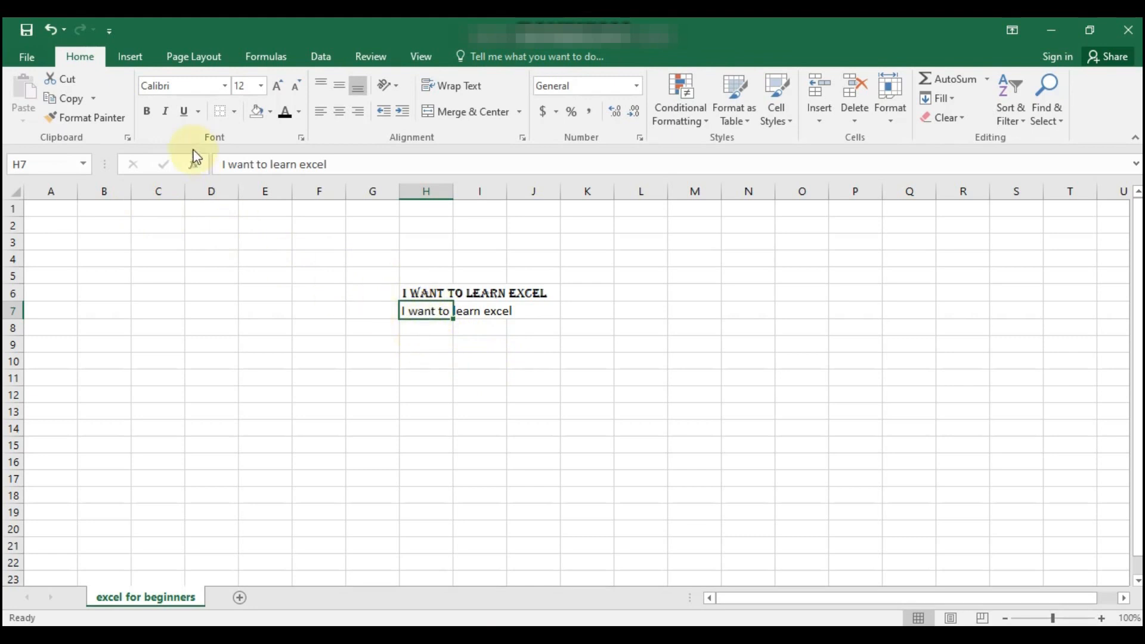
click(230, 84)
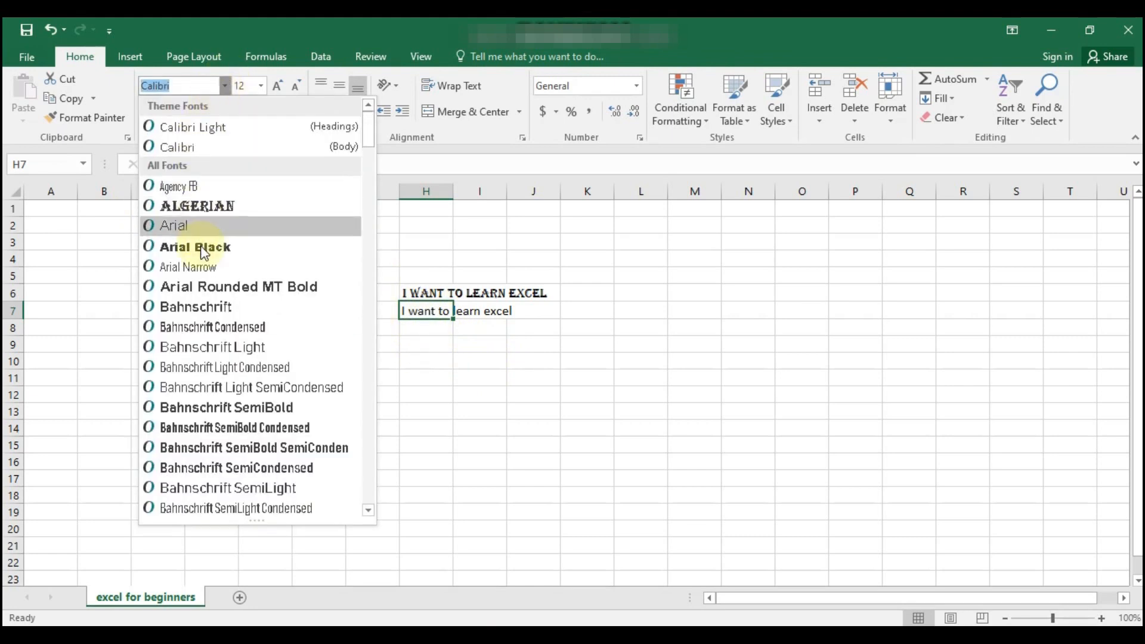
click(260, 85)
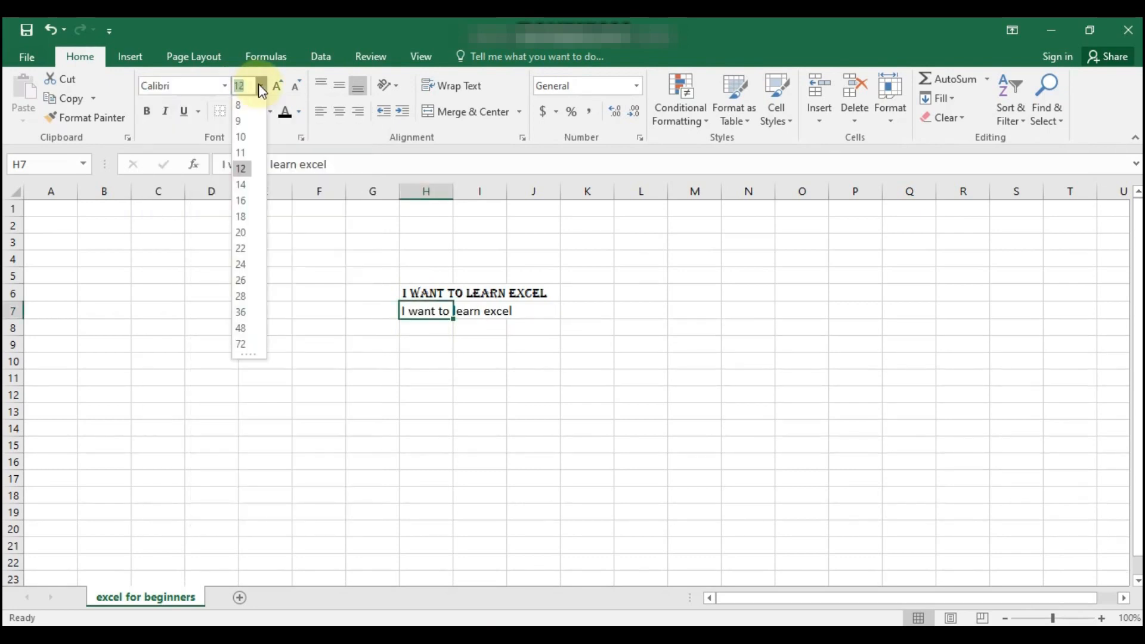
click(161, 124)
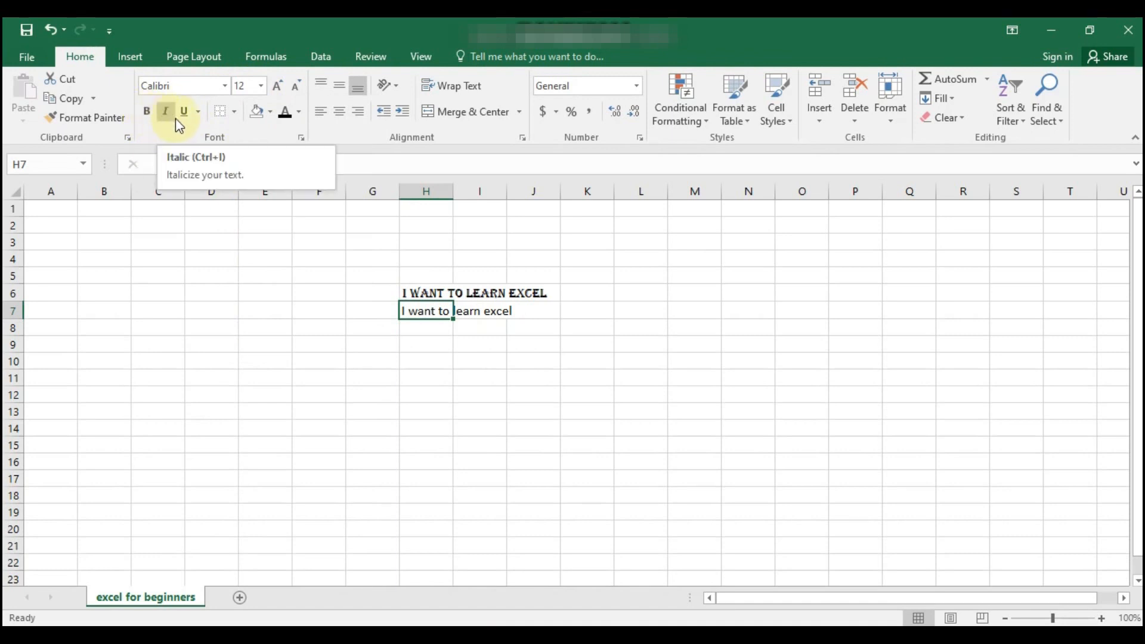
click(433, 347)
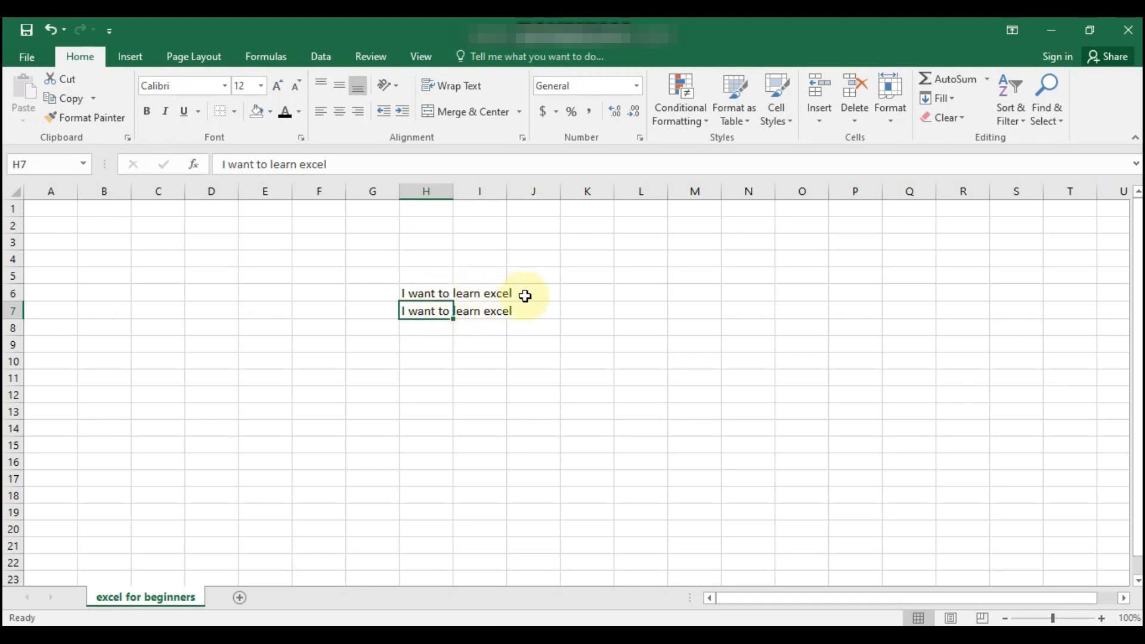
Autofit the width of column H to the text in cell H6 and undo it
click(437, 293)
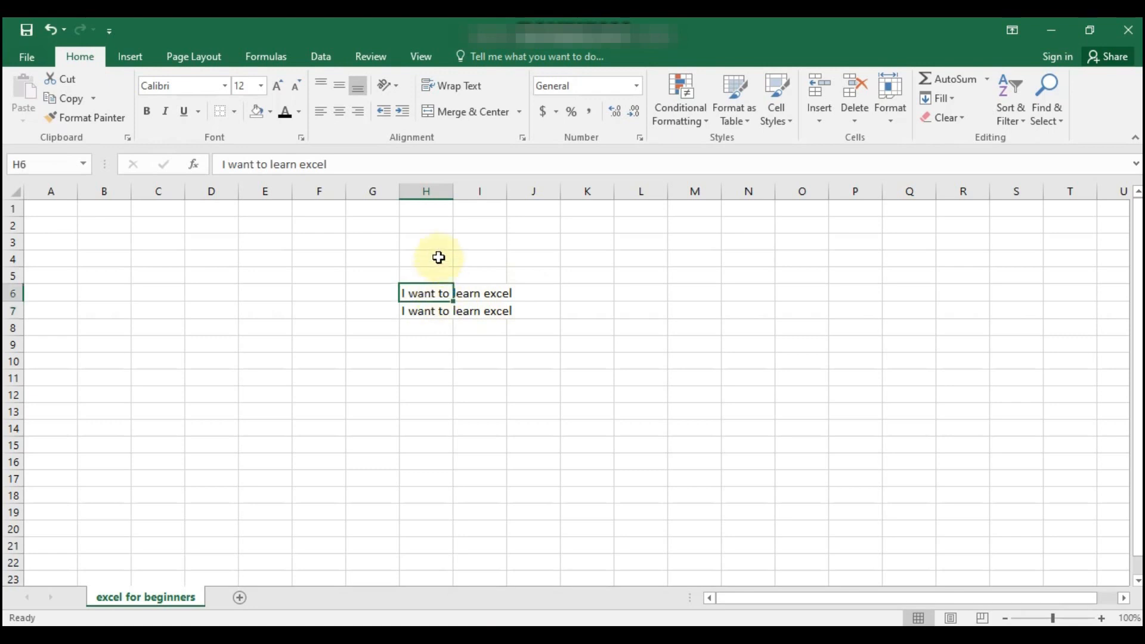
double_click(454, 185)
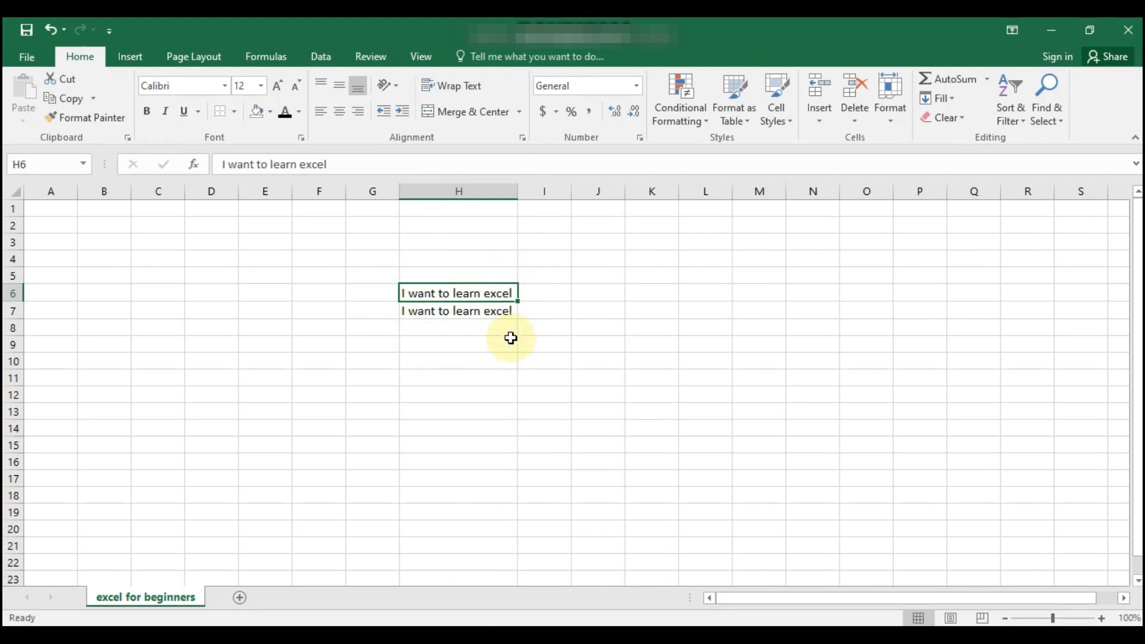
key(ctrl+z)
click(485, 358)
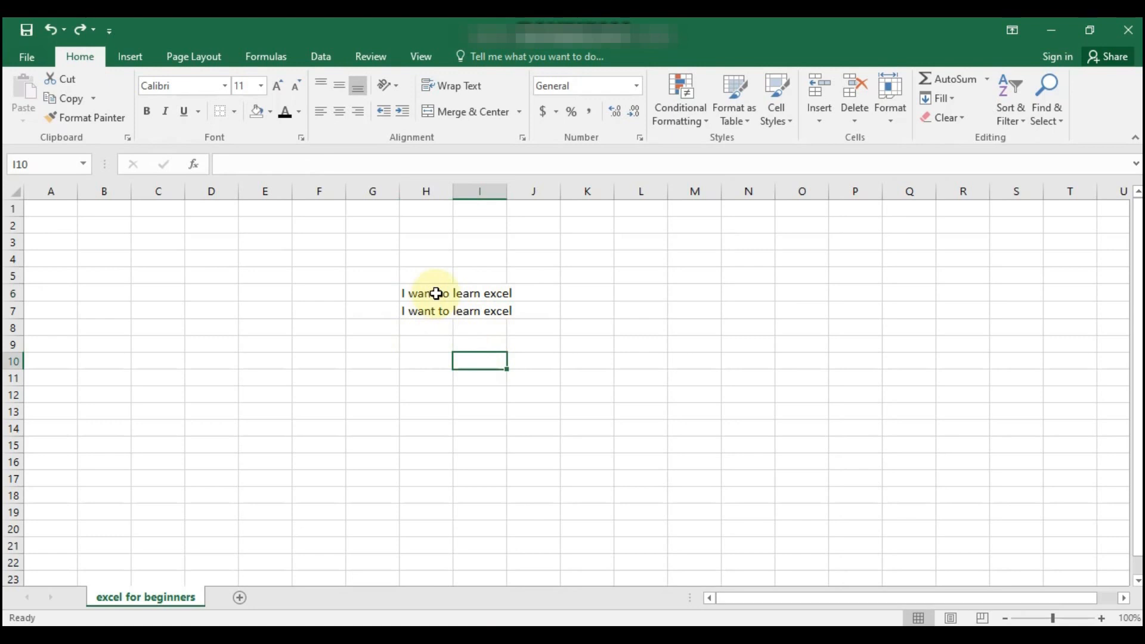
Merge and center cells H6 and I6, check the merged cell, and undo the merge
click(436, 294)
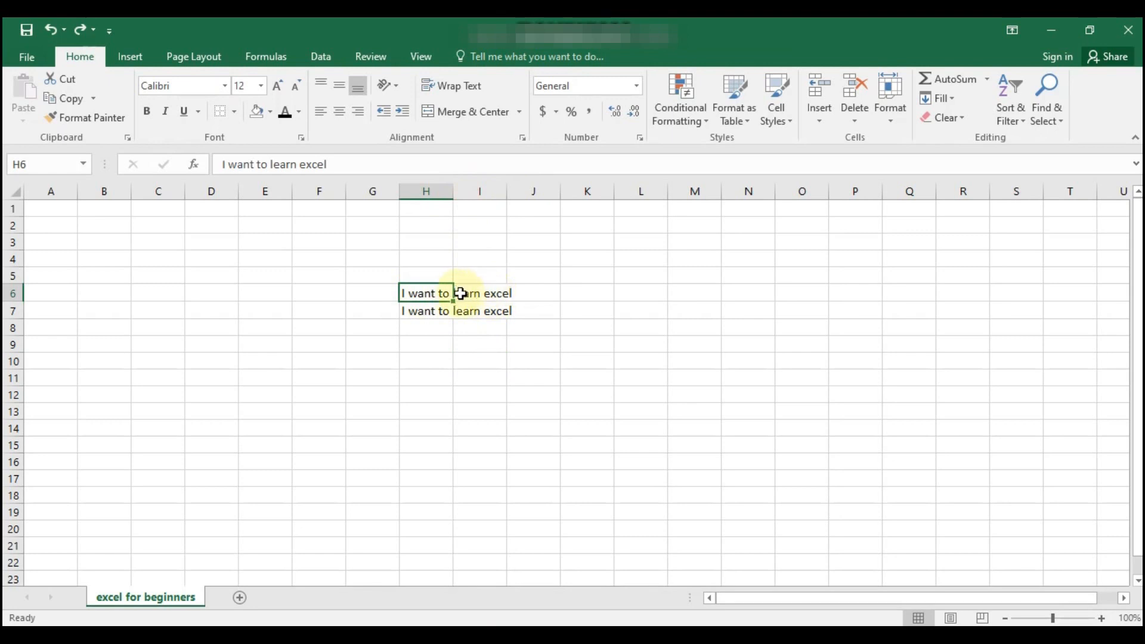
click(481, 377)
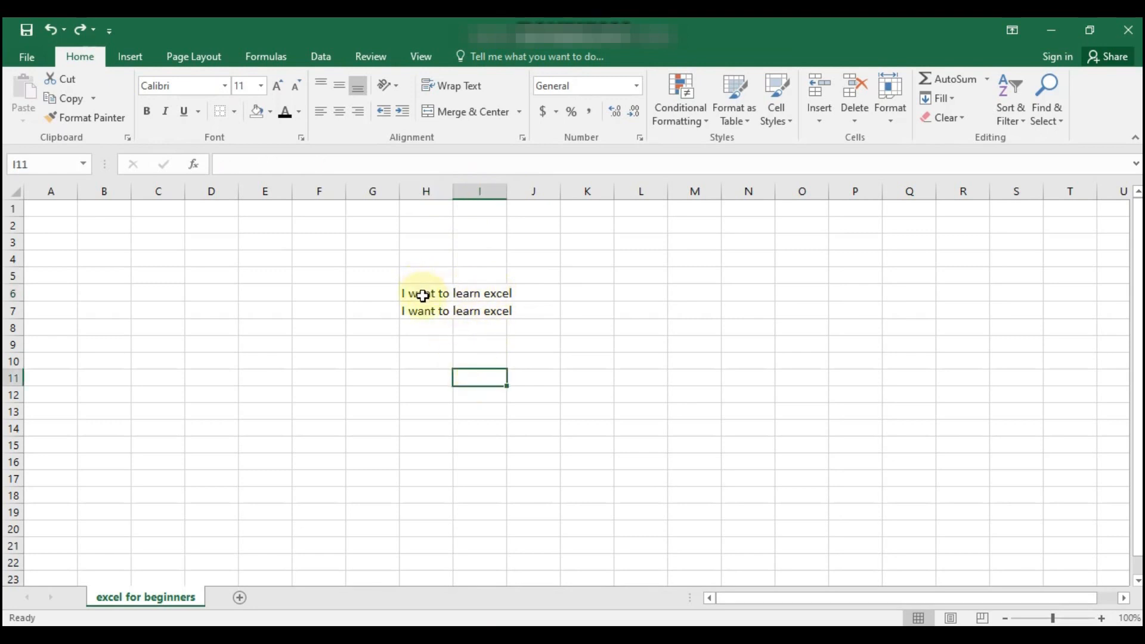
drag(423, 295, 467, 291)
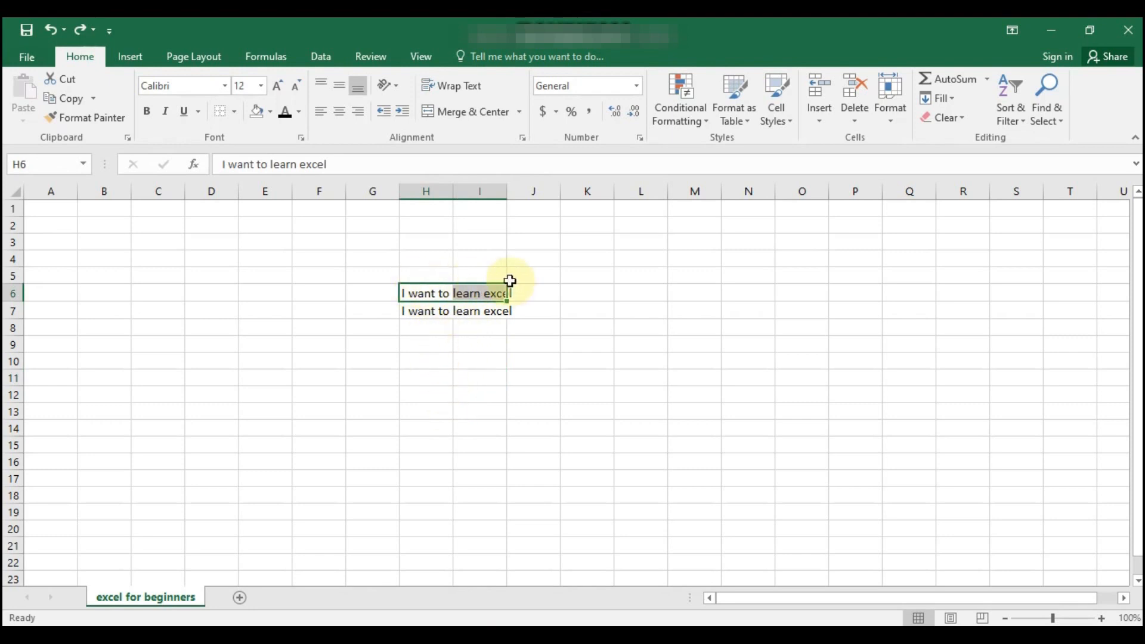
click(470, 116)
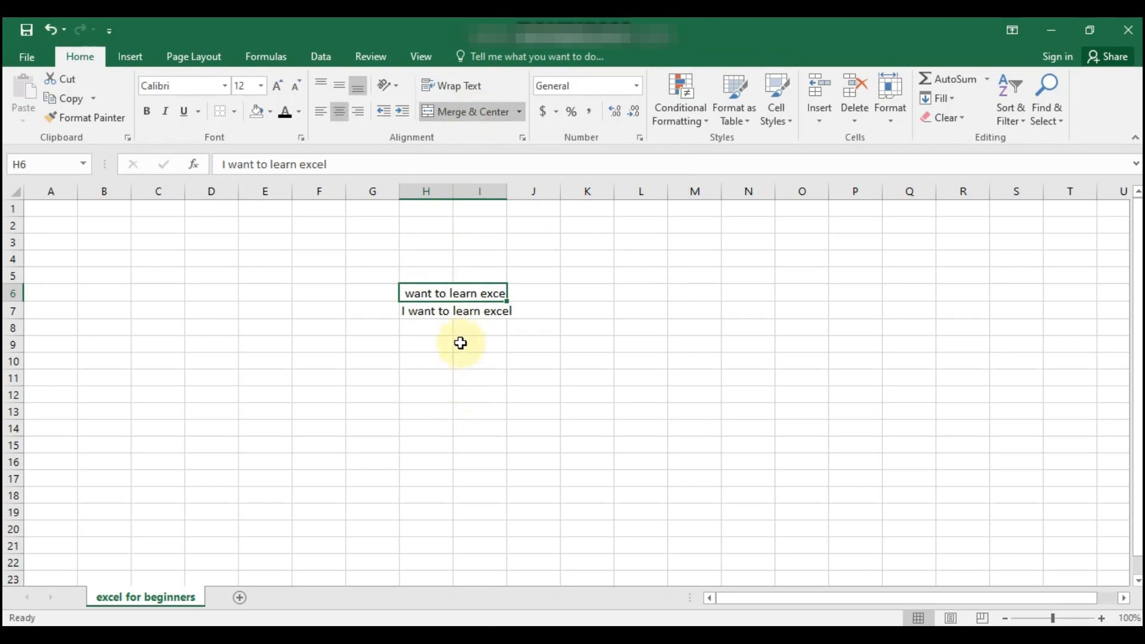
key(ctrl+z)
click(455, 362)
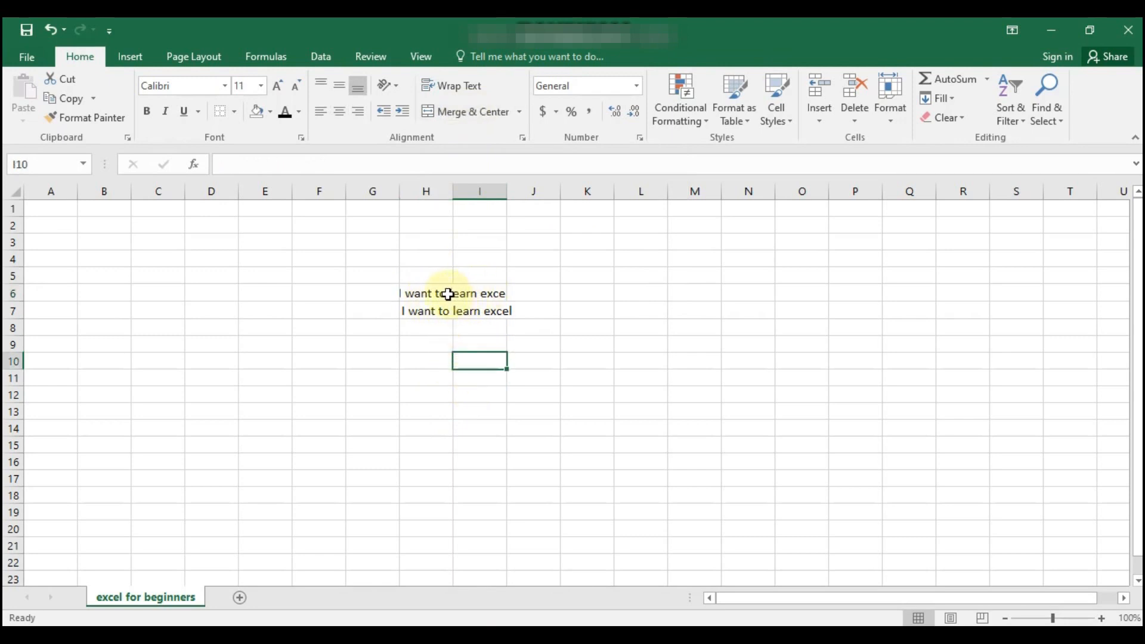
click(448, 294)
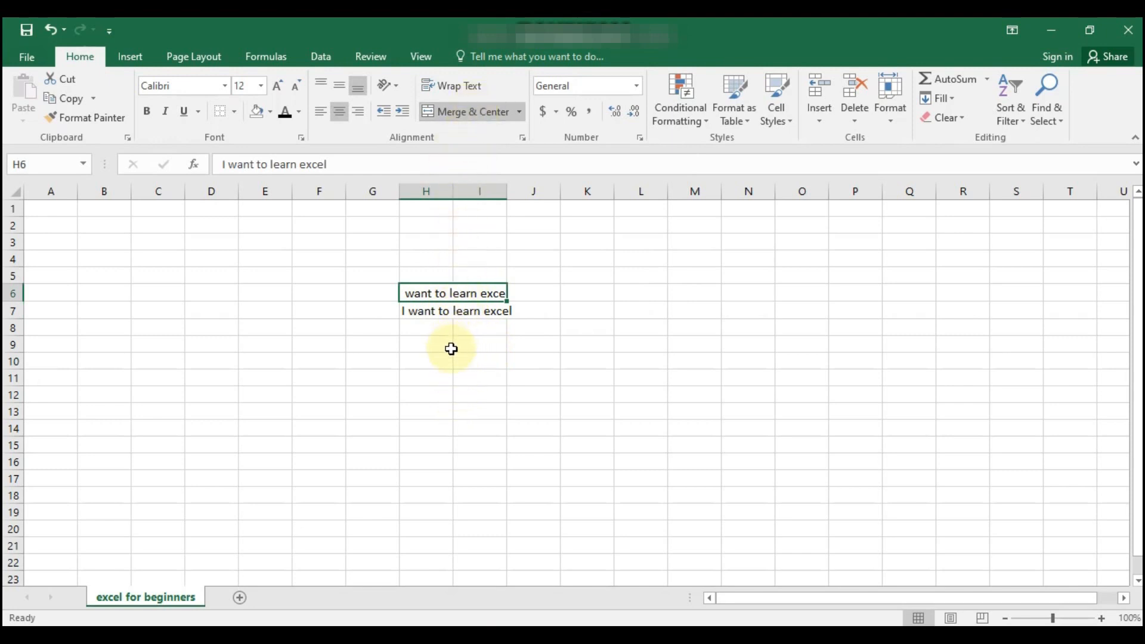
key(ctrl+z)
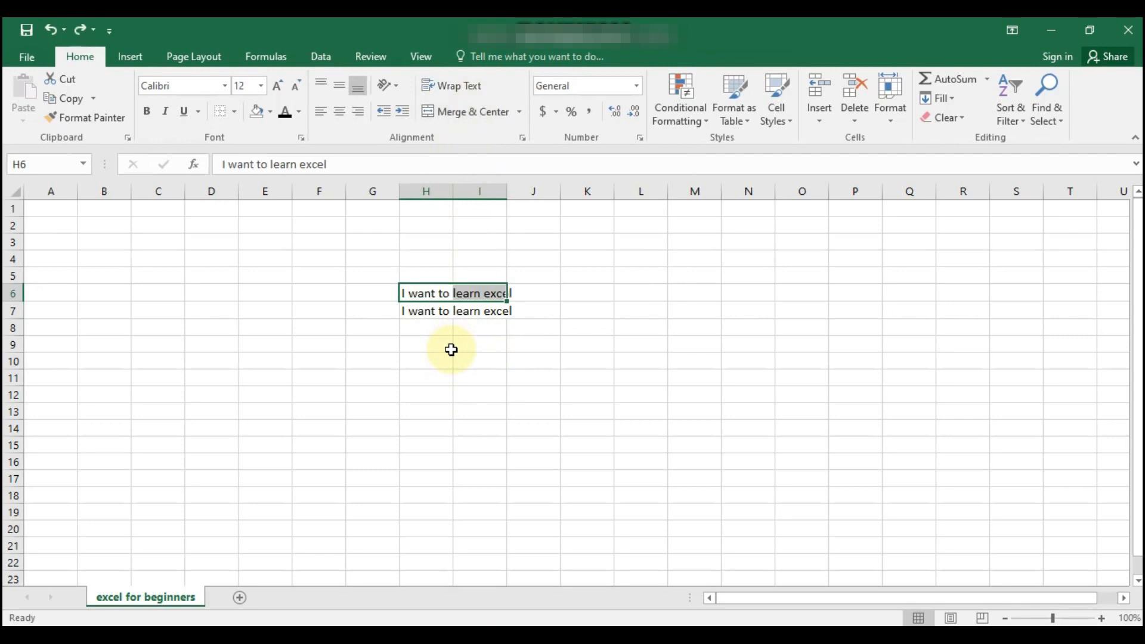
Wrap the text within cell H6 and undo the wrapping
click(430, 292)
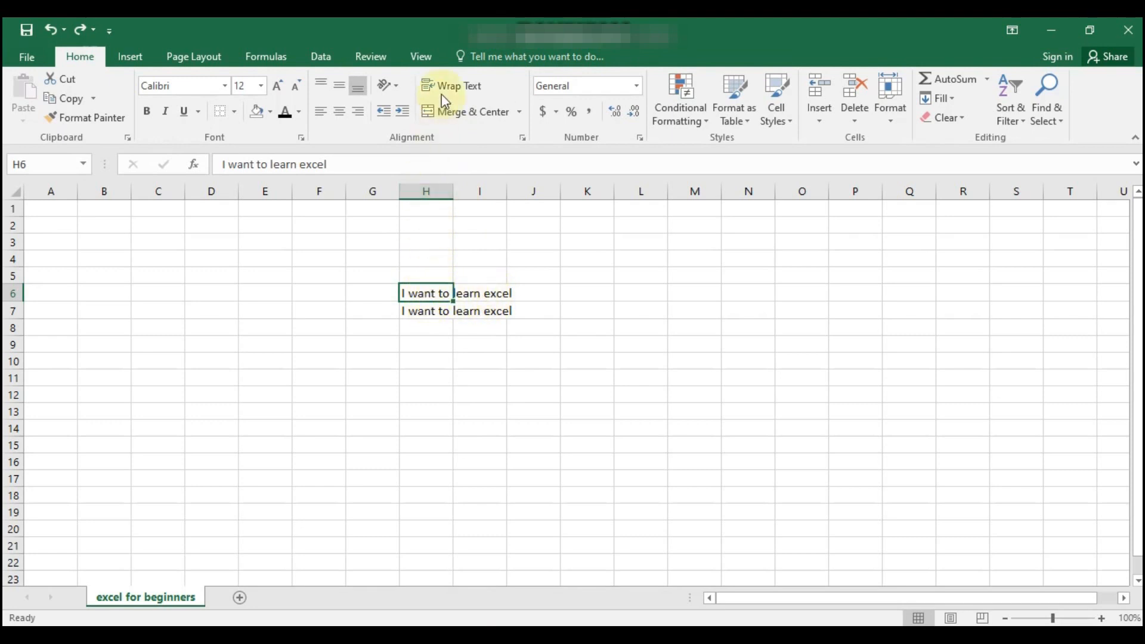
click(467, 91)
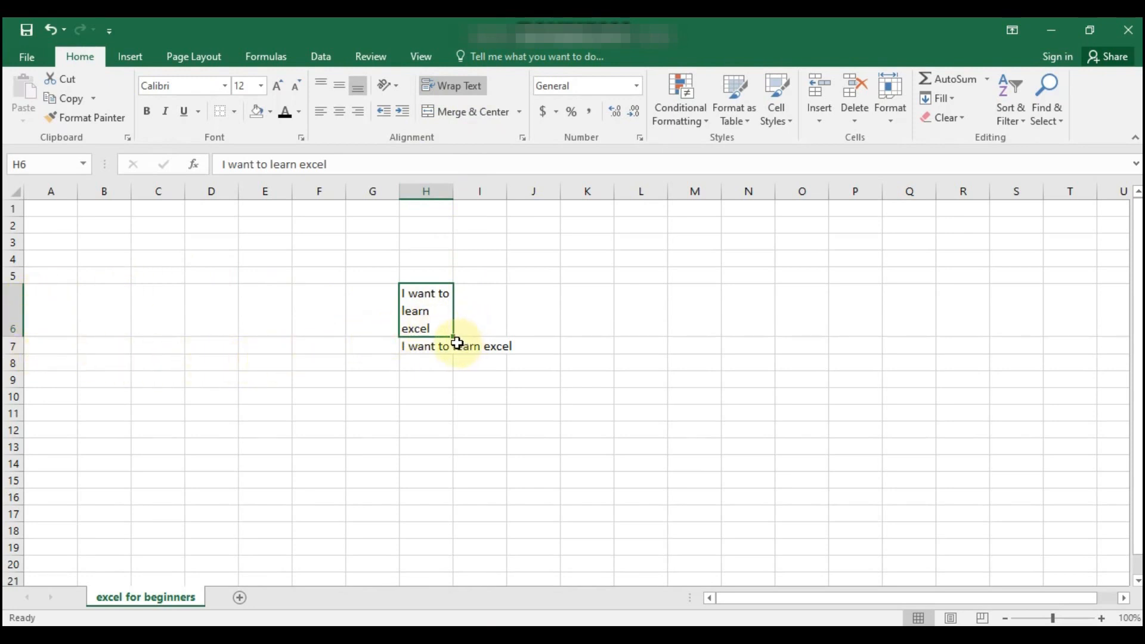
key(ctrl+z)
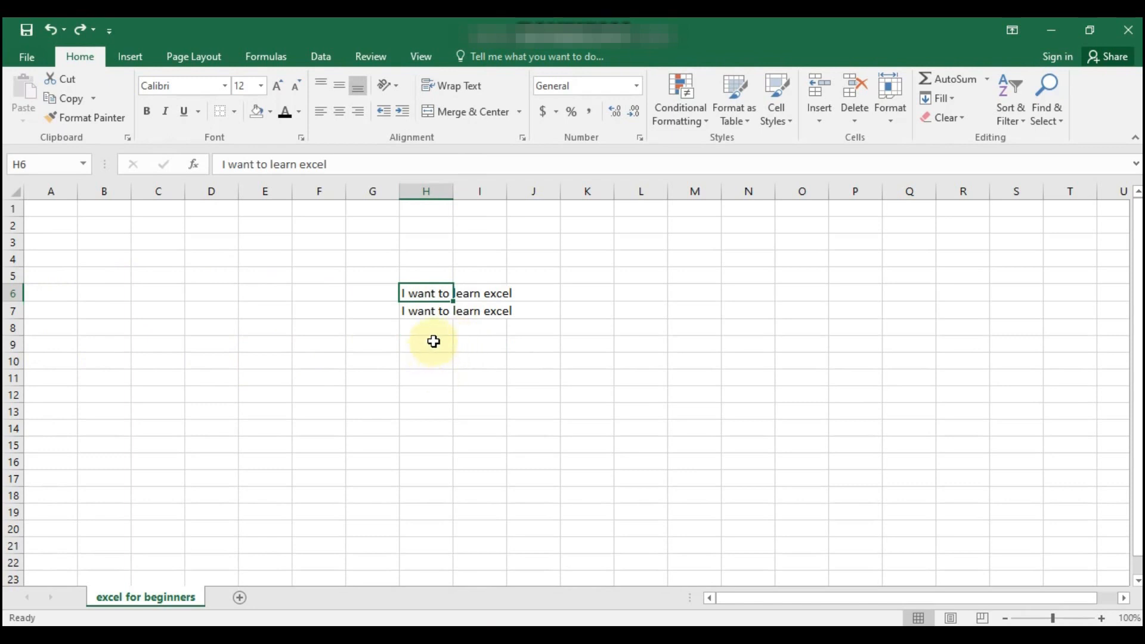
click(434, 342)
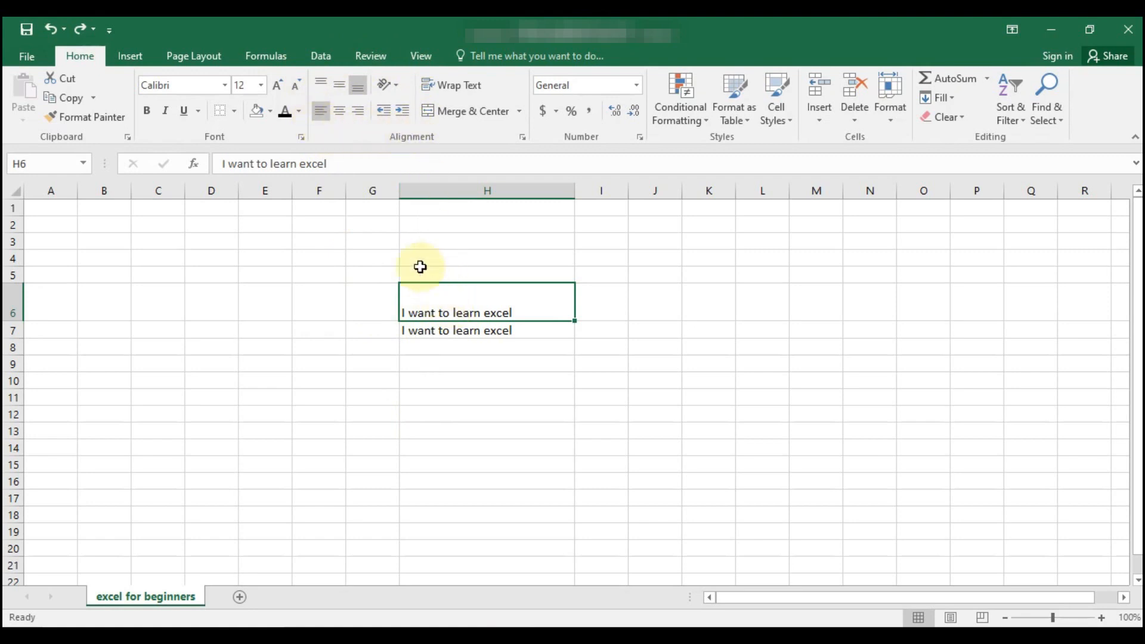
Align the text in cell H6 vertically to the top, to the middle, and back to the bottom
click(320, 85)
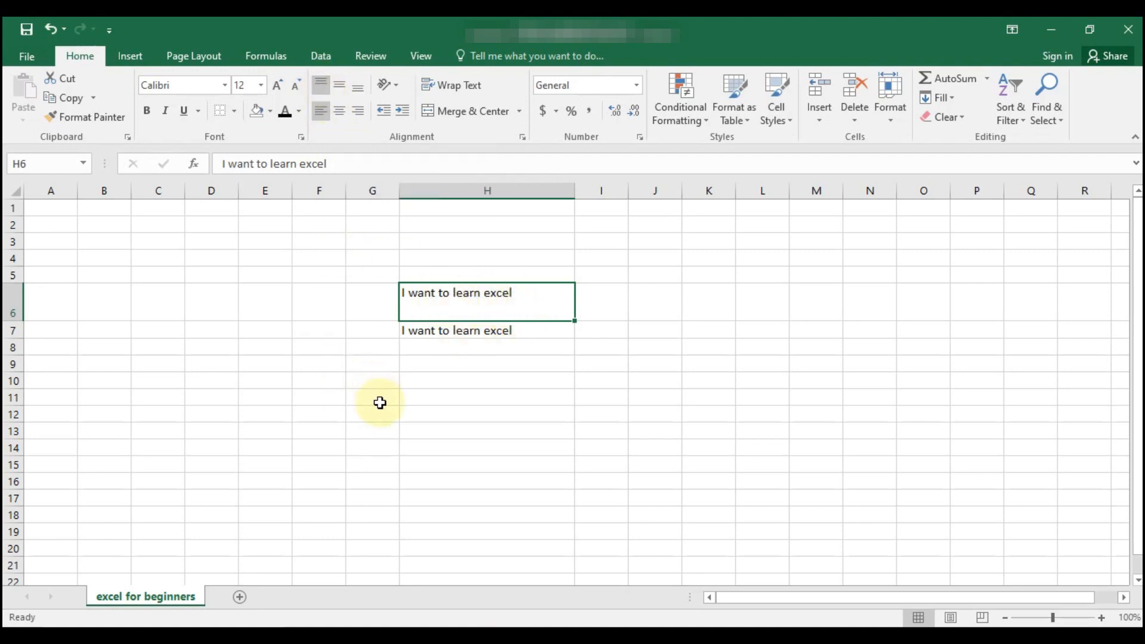
click(341, 88)
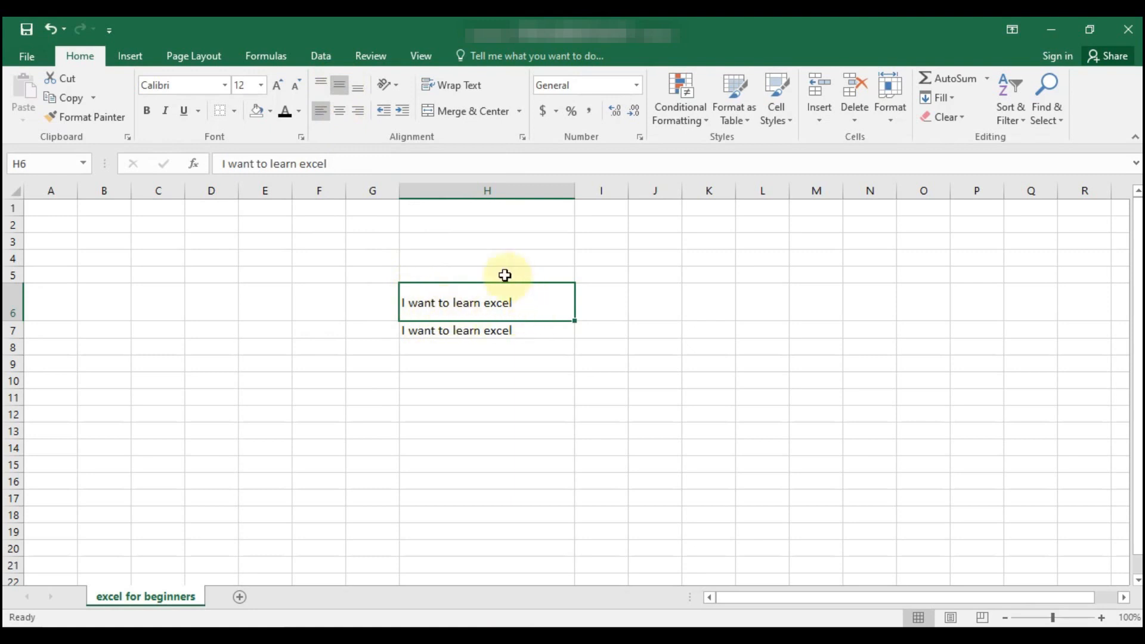
click(360, 87)
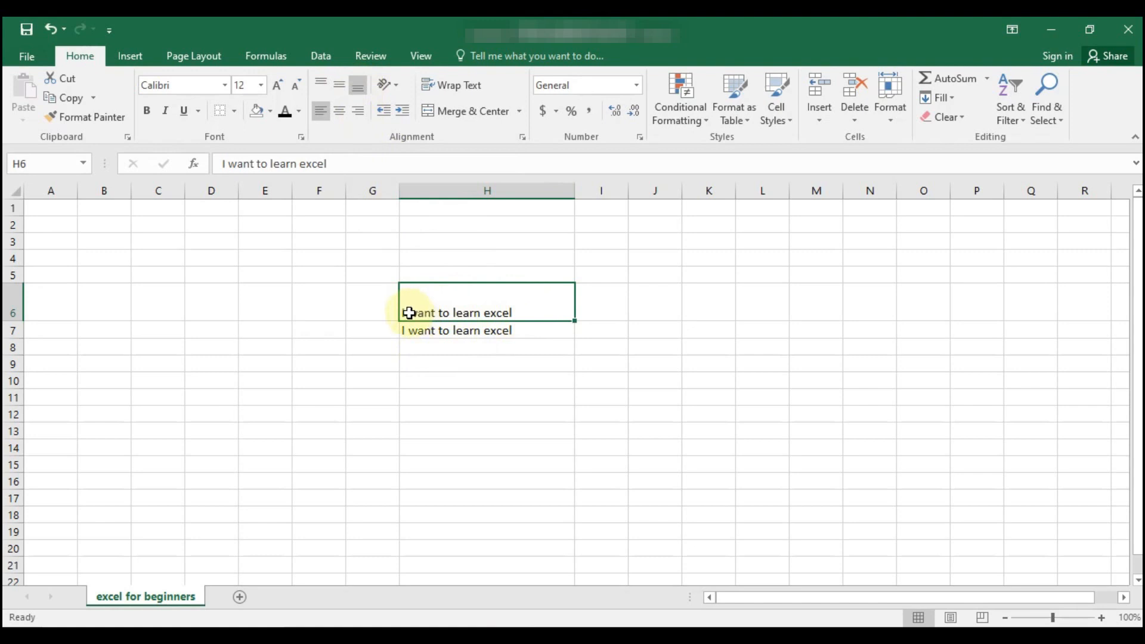
Align the text in cell H6 horizontally to the center and to the right, and return it to left alignment
click(317, 113)
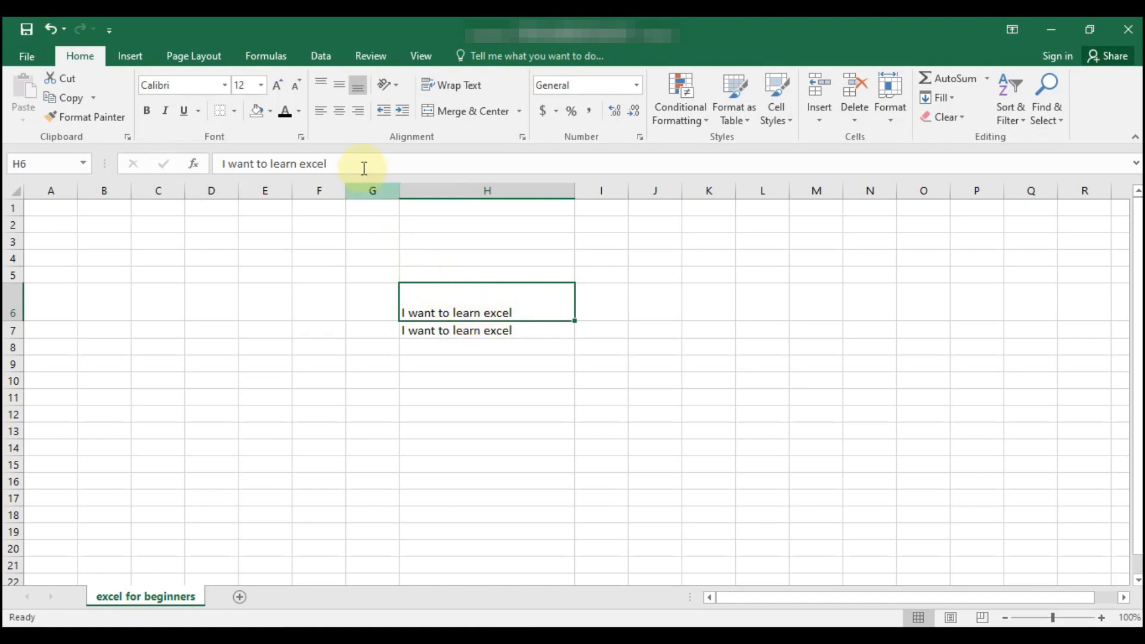
click(343, 115)
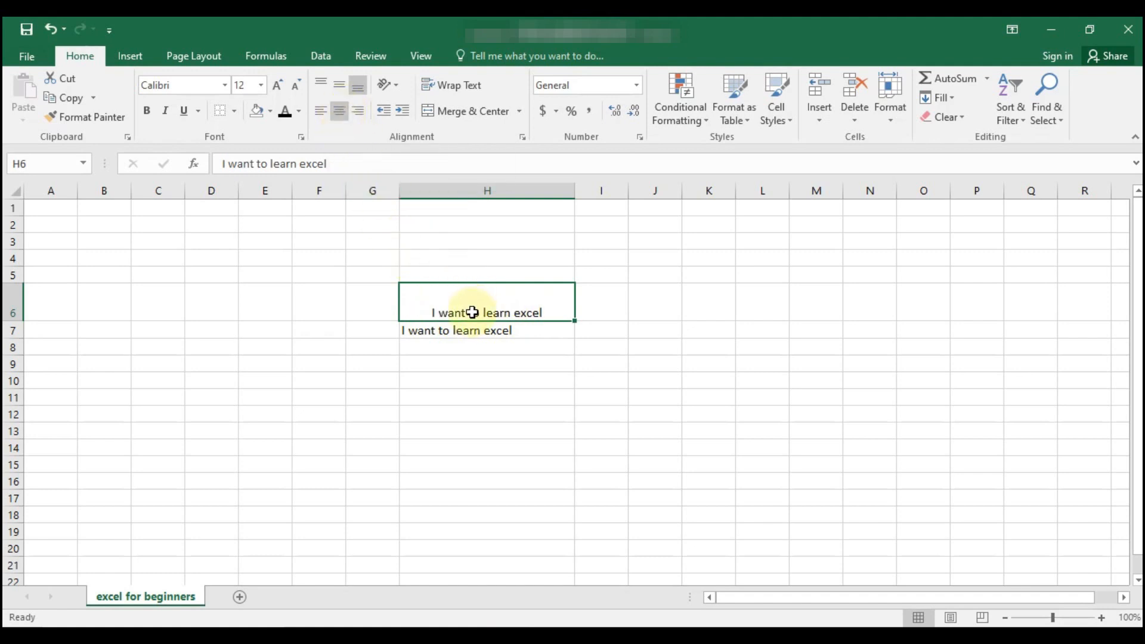
click(360, 115)
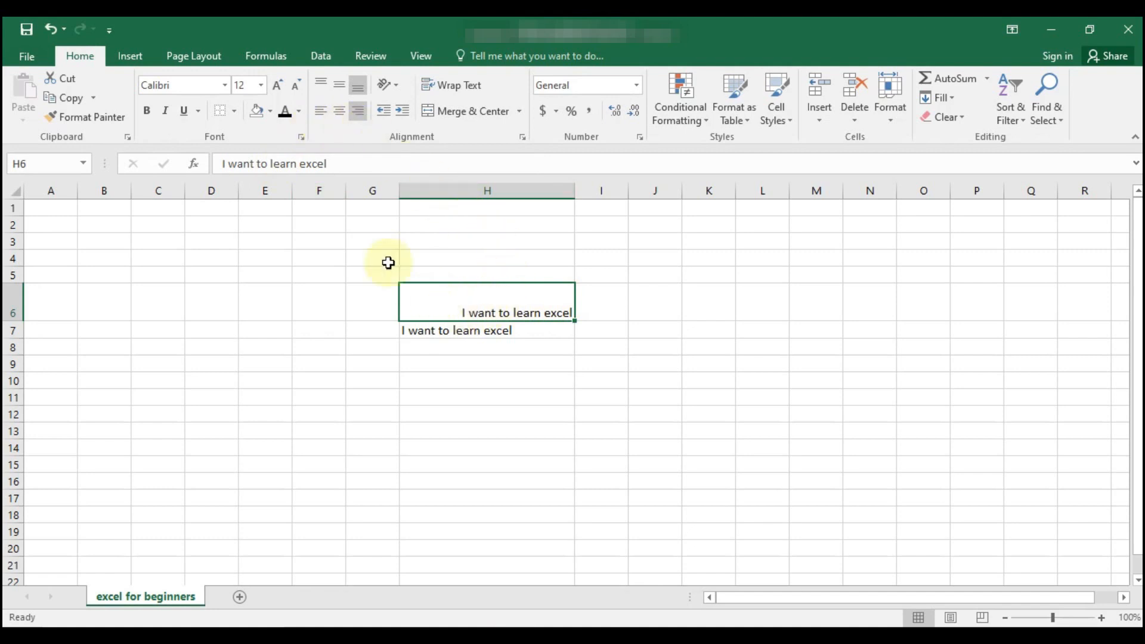
click(321, 111)
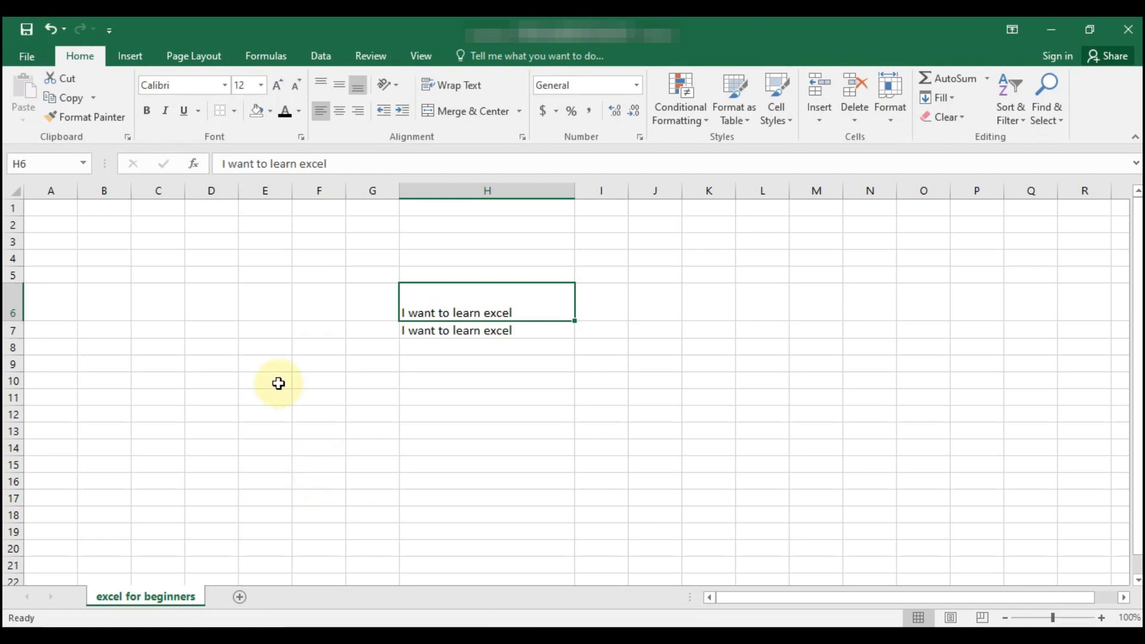
click(147, 362)
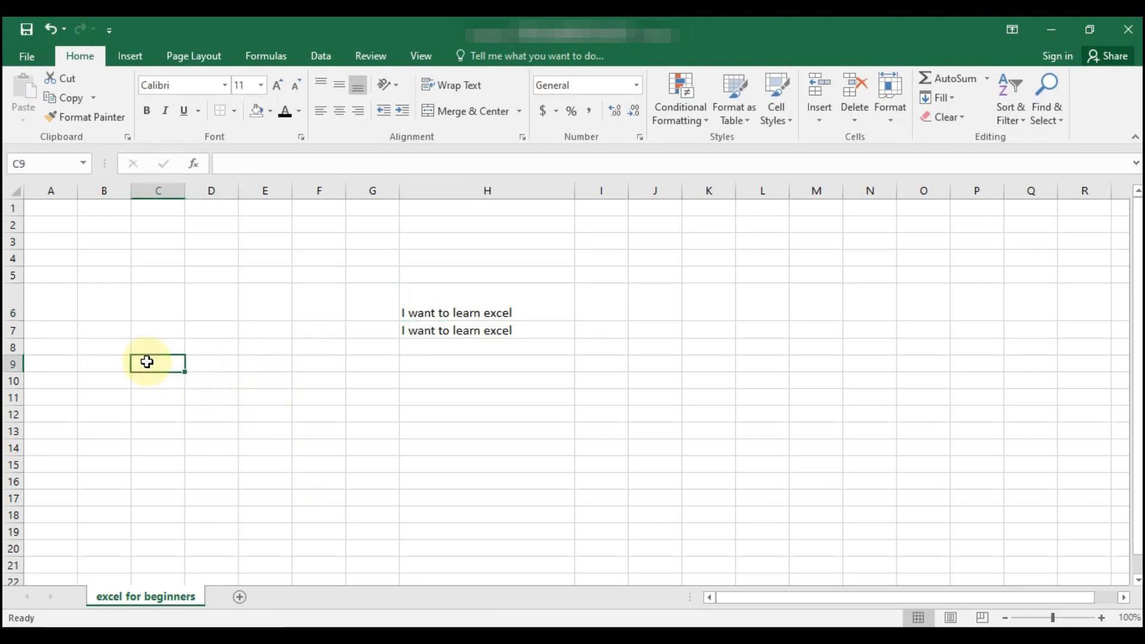